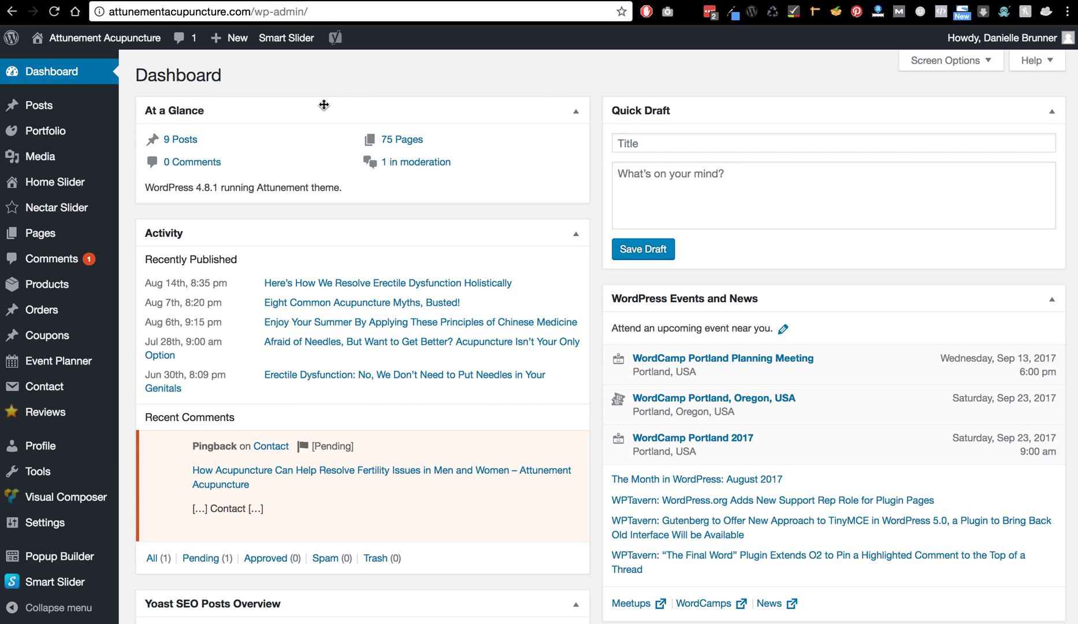
Step: Go to Pages > All Pages to list the site's 75 pages, Testimonials first
mouse_move(59, 238)
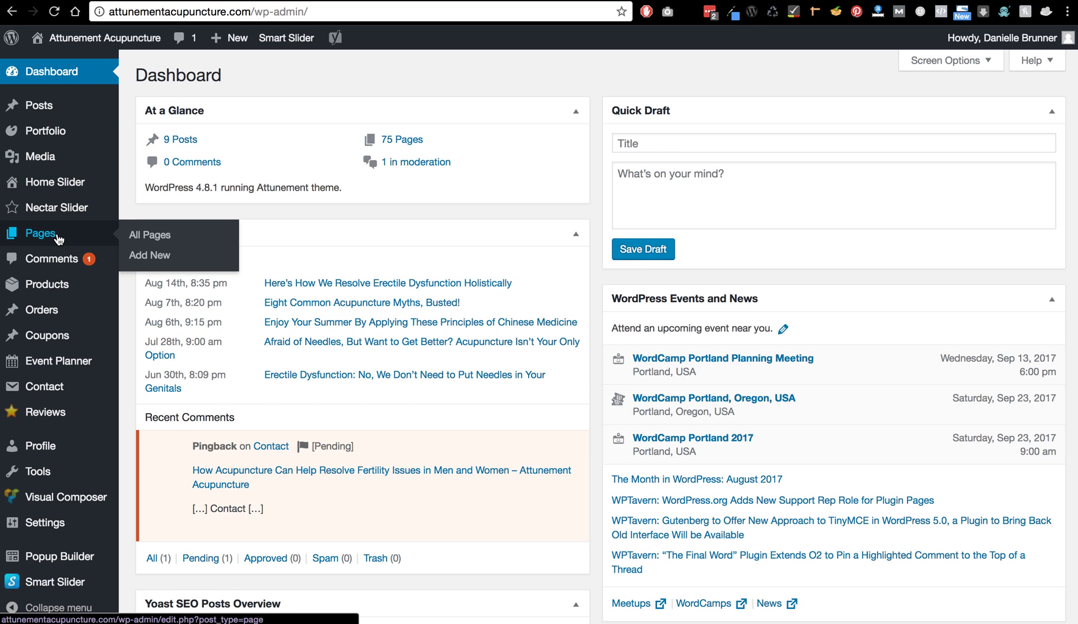
left_click(149, 236)
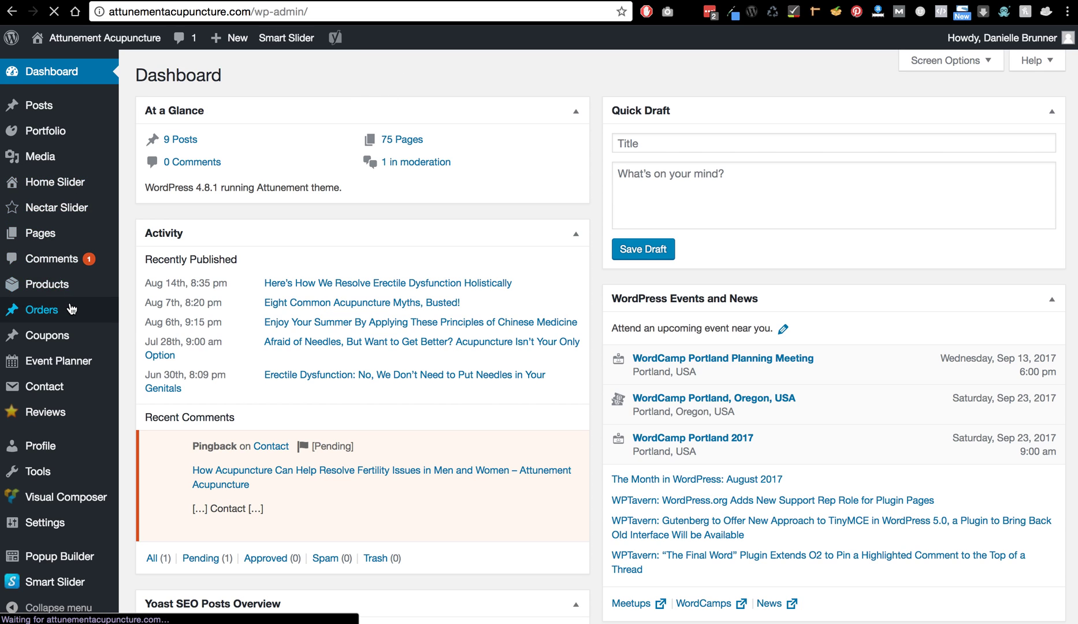
mouse_move(110, 173)
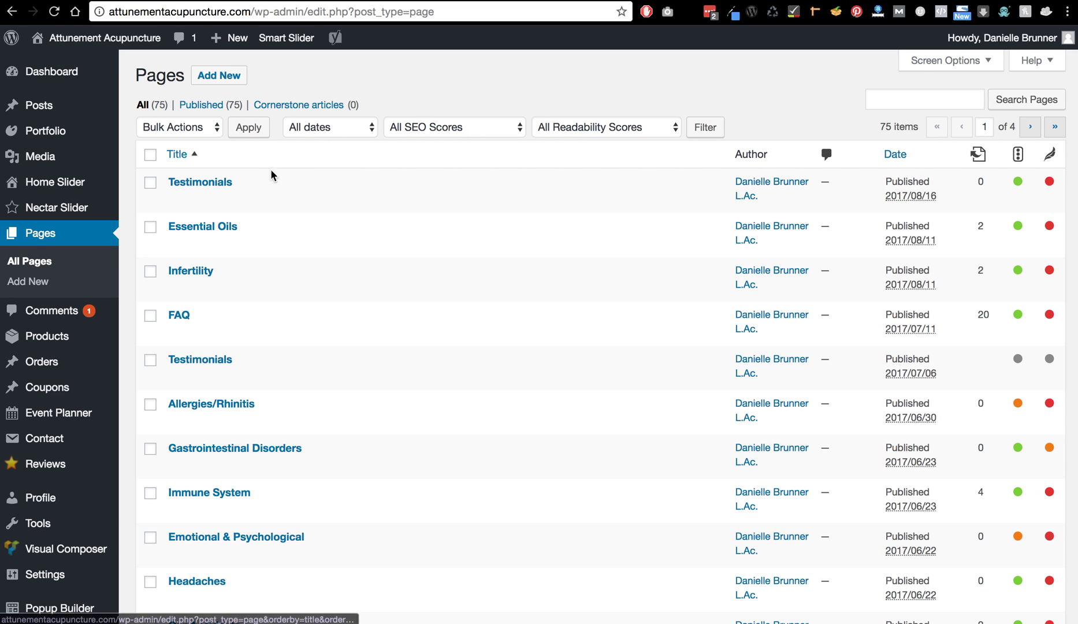
mouse_move(258, 183)
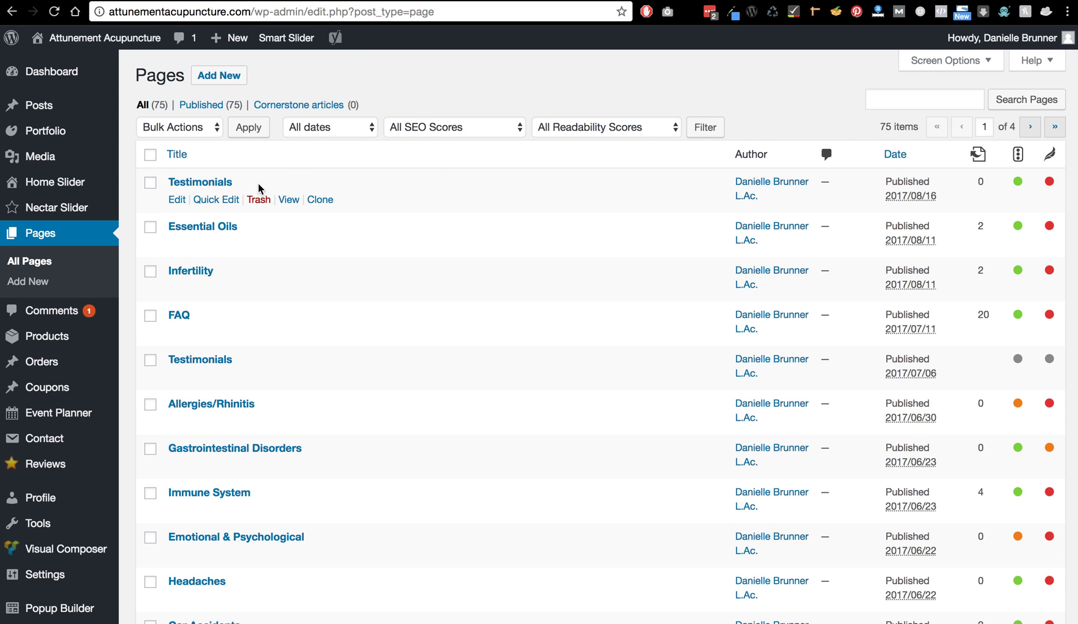
Step: Open the Testimonials page in the editor and scroll down to its customer reviews
left_click(176, 200)
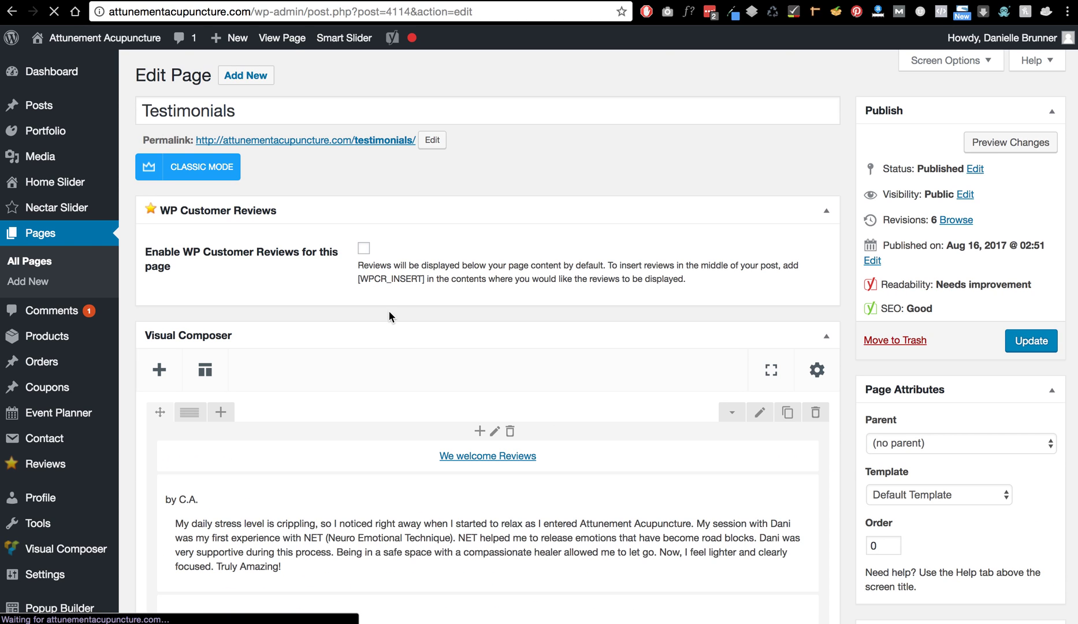
scroll(389, 310, "down", 5)
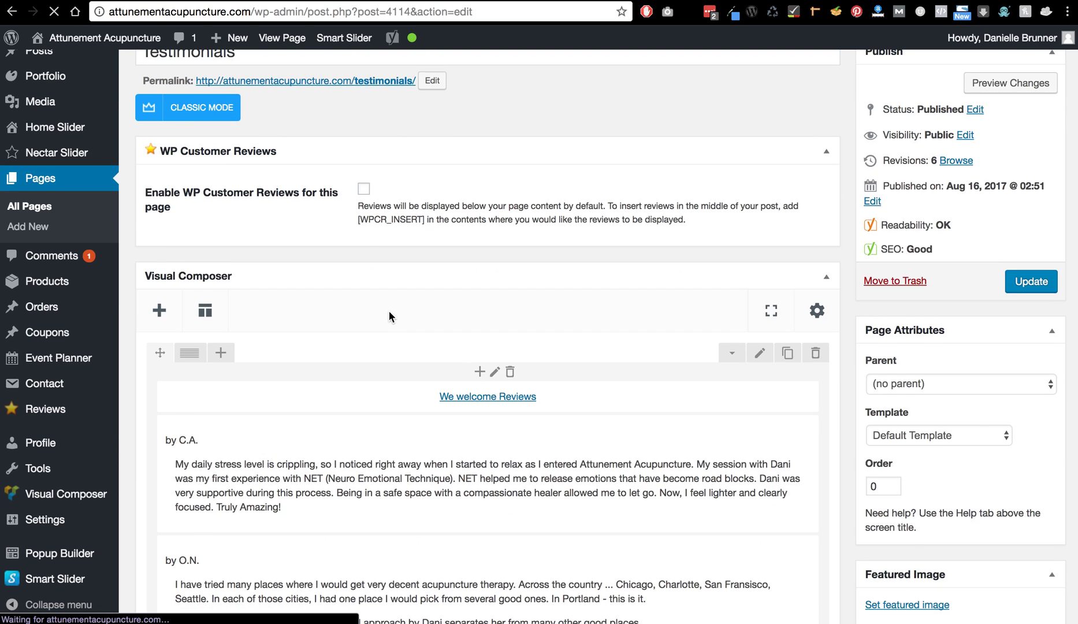
scroll(389, 311, "down", 5)
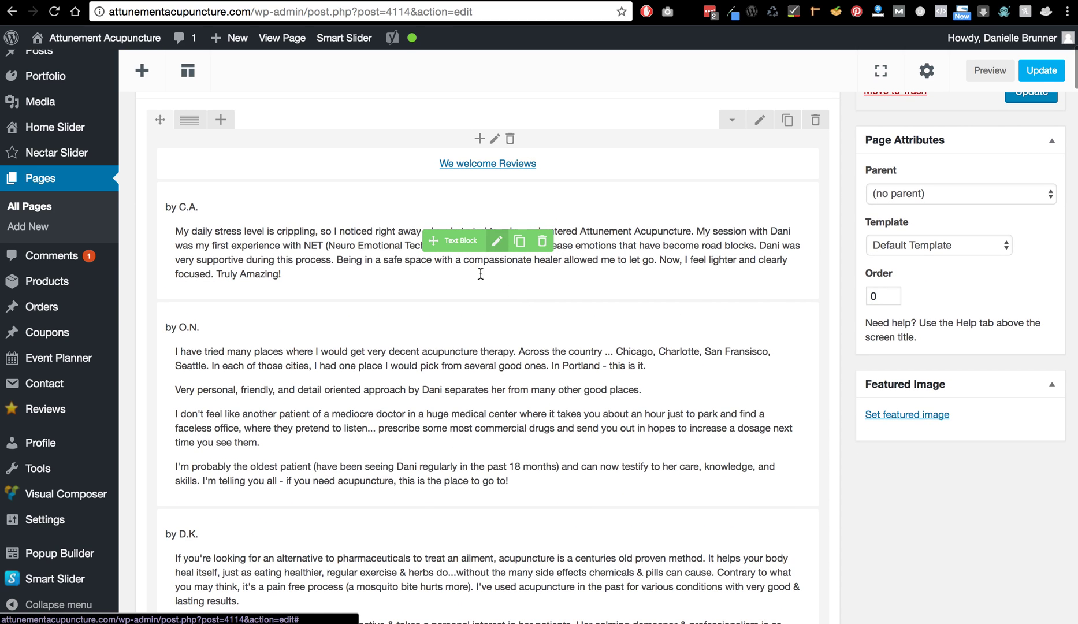
scroll(500, 409, "down", 5)
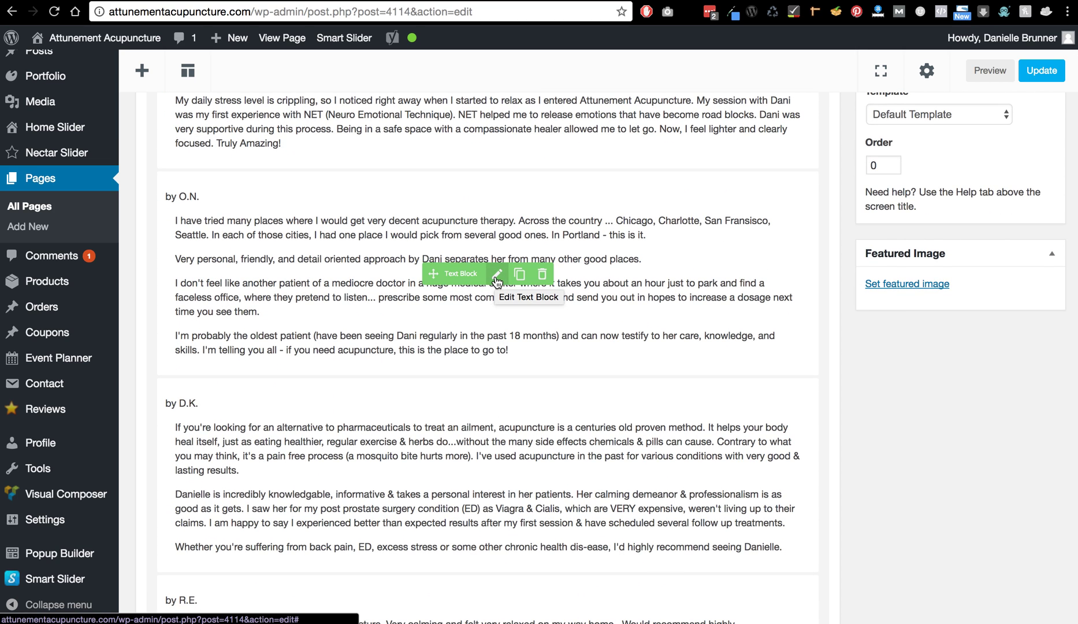
Step: Inspect the second review's Text Block, close it unchanged, then start a new page
left_click(497, 275)
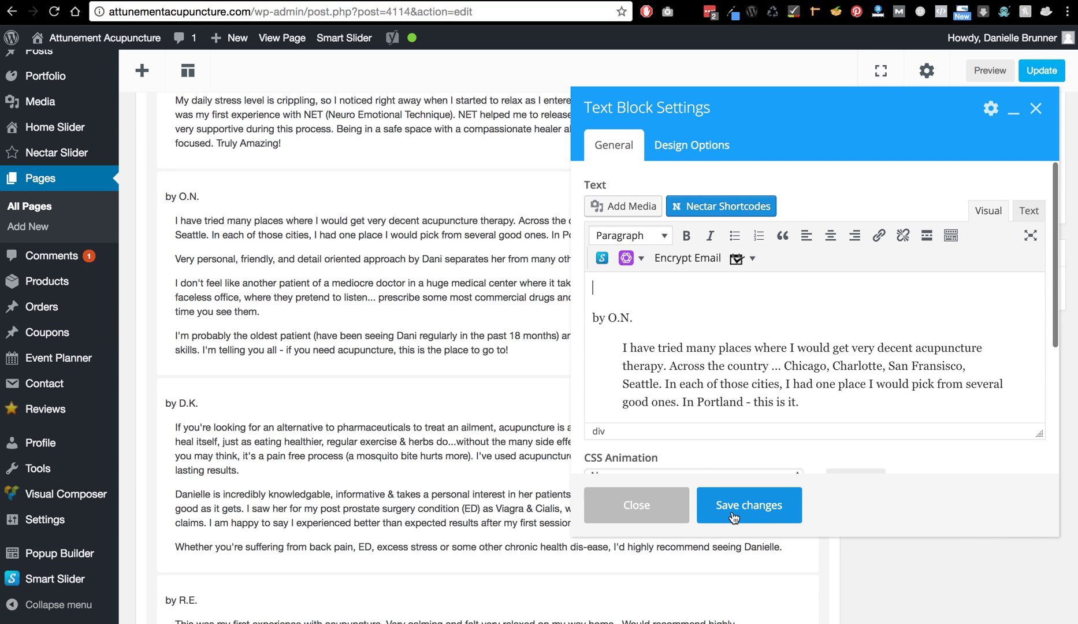
left_click(657, 502)
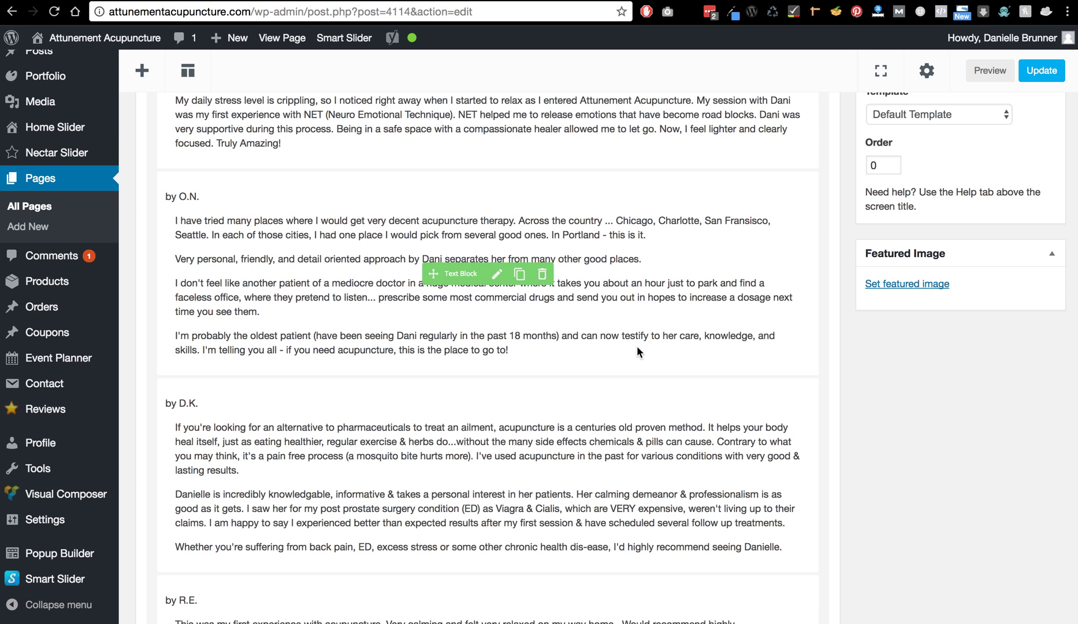
scroll(638, 346, "up", 5)
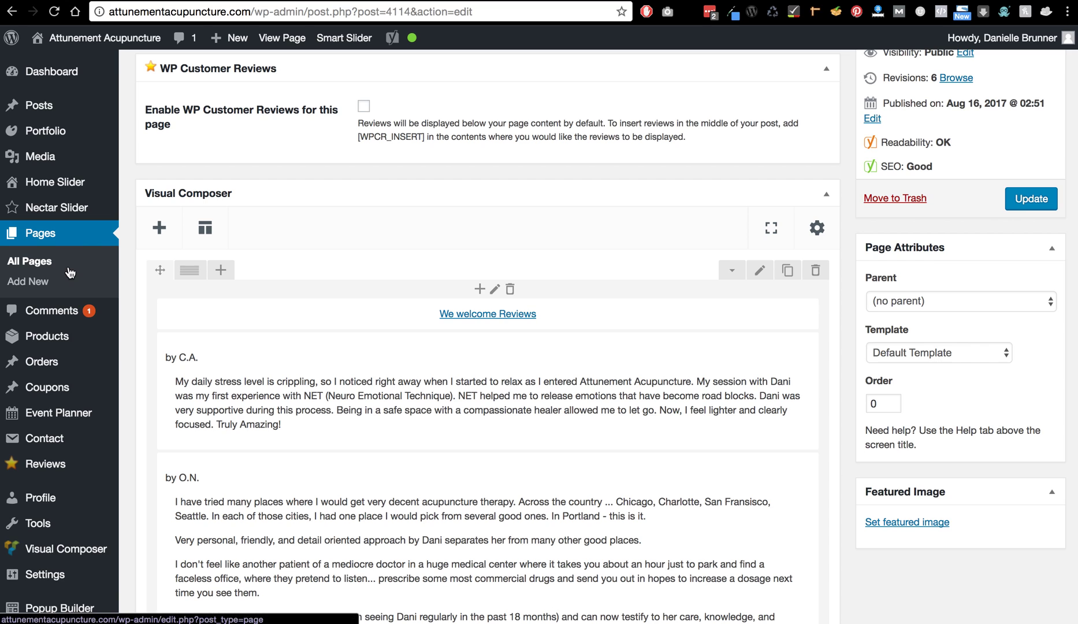
left_click(38, 289)
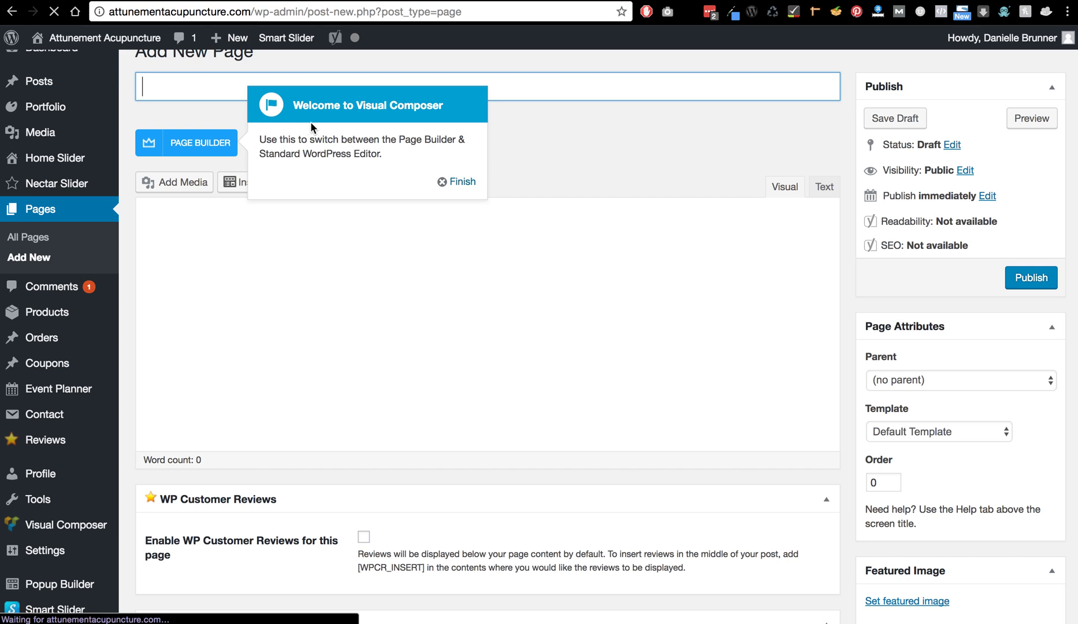
Step: Dismiss the Visual Composer tip, focus the empty body, and open the Yoast snippet editor
left_click(462, 182)
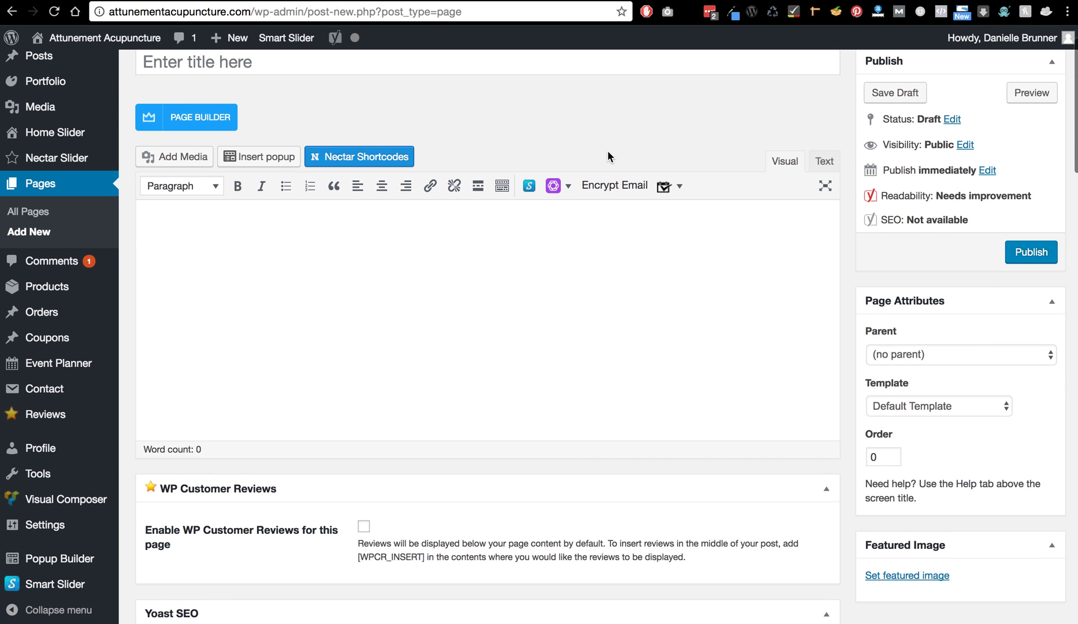
left_click(432, 268)
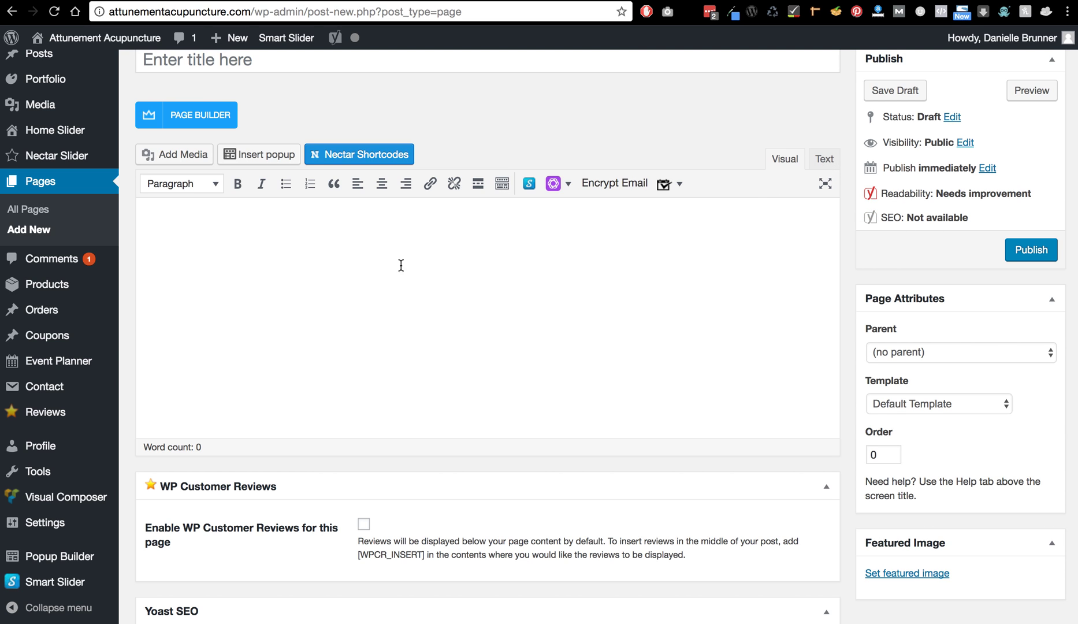
scroll(363, 414, "down", 5)
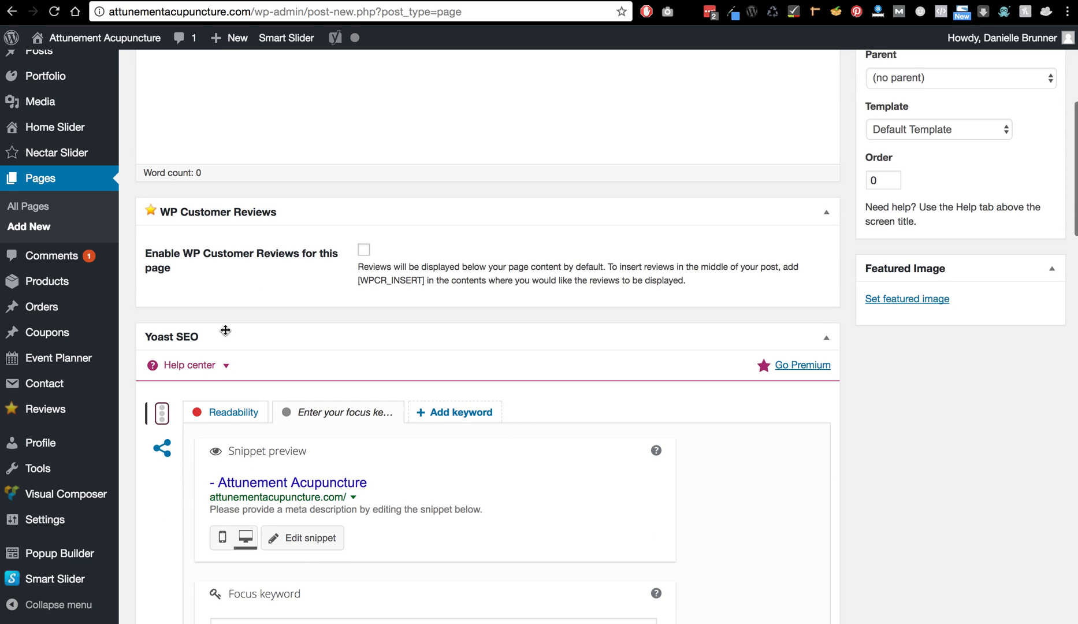
scroll(222, 578, "down", 1)
scroll(222, 578, "down", 4)
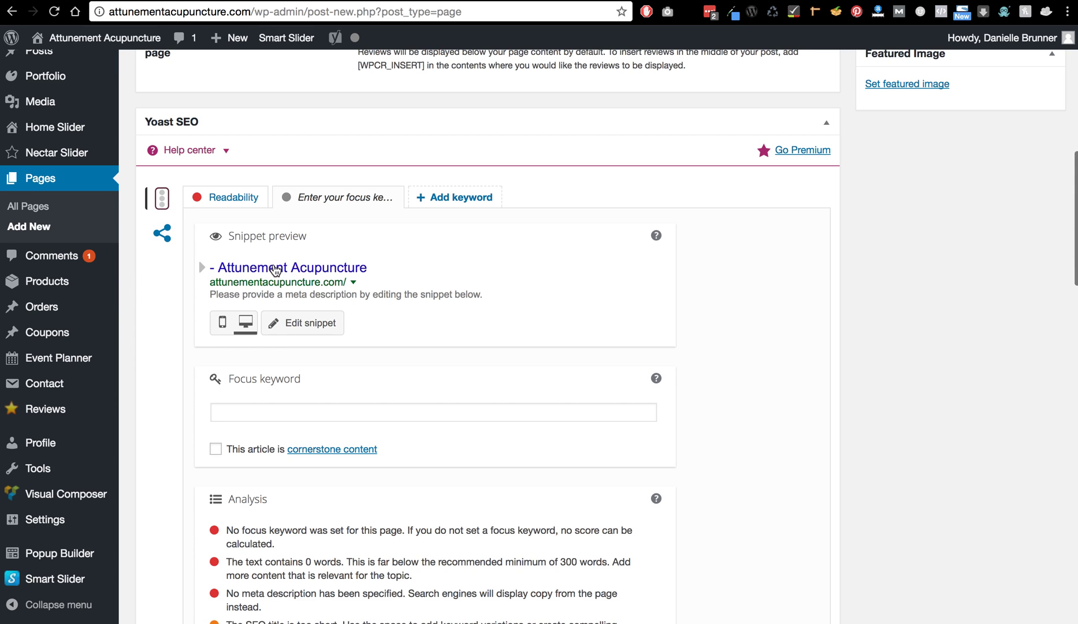
left_click(307, 327)
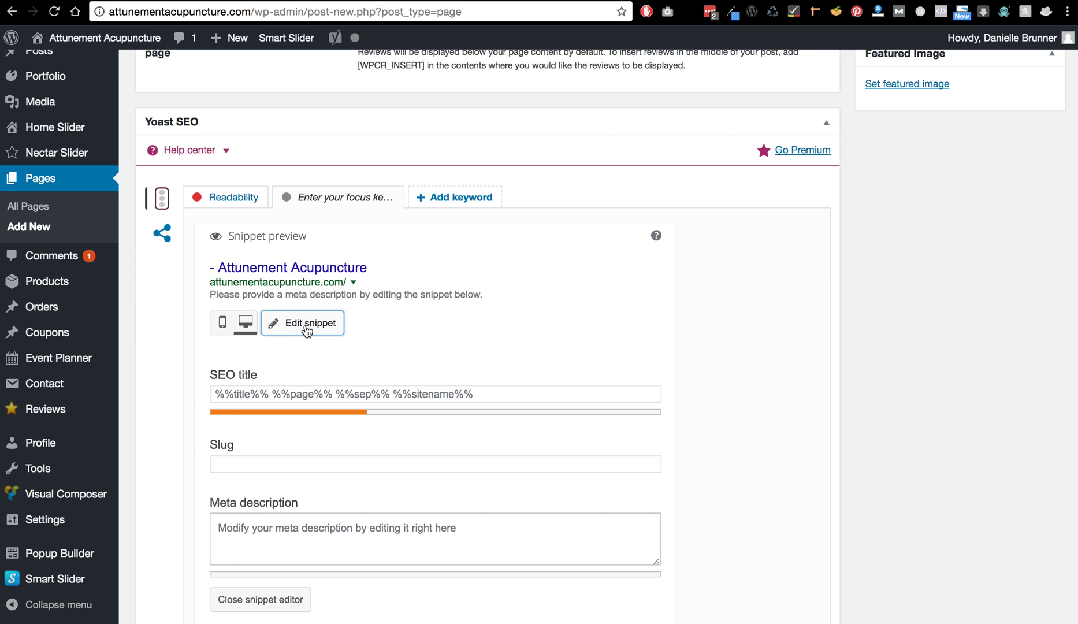
Step: Step through the empty SEO title, slug, meta description and Focus keyword fields, then return to top
left_click(237, 396)
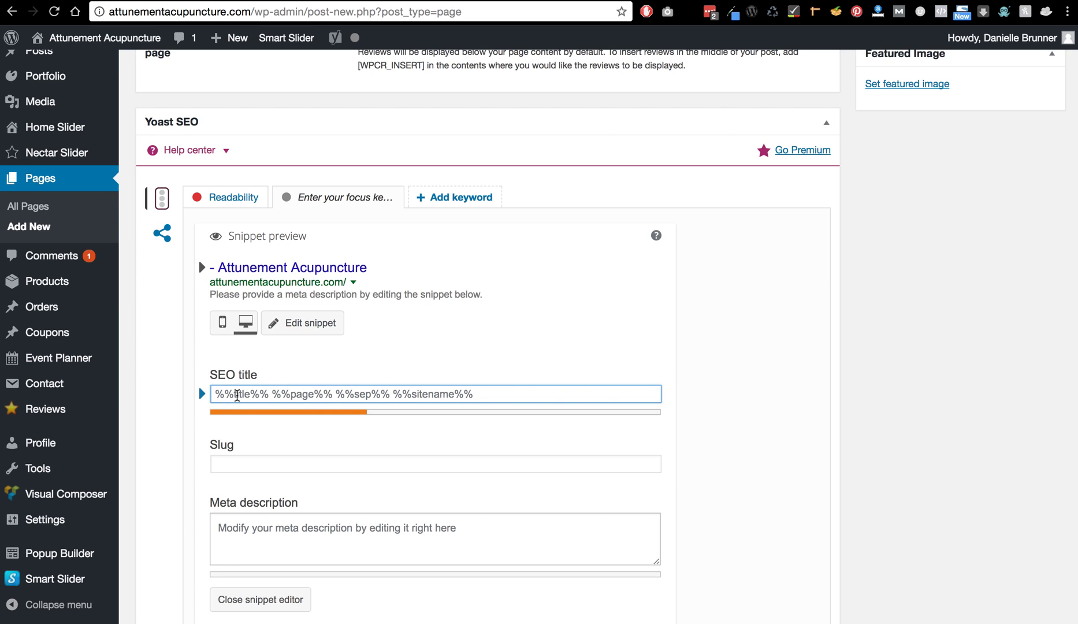
left_click(248, 466)
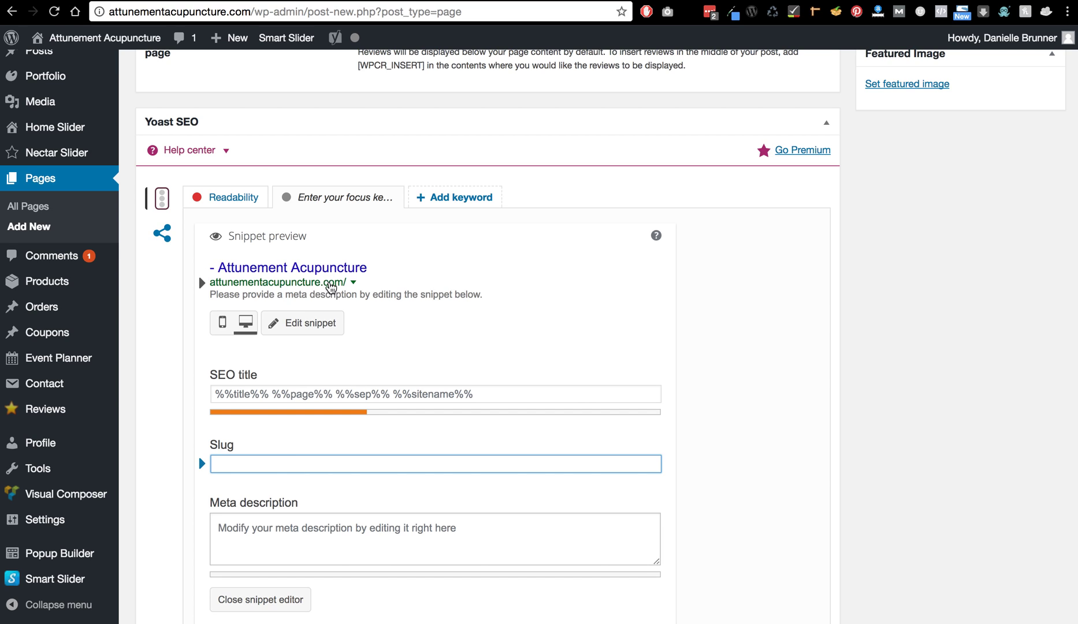
left_click(247, 527)
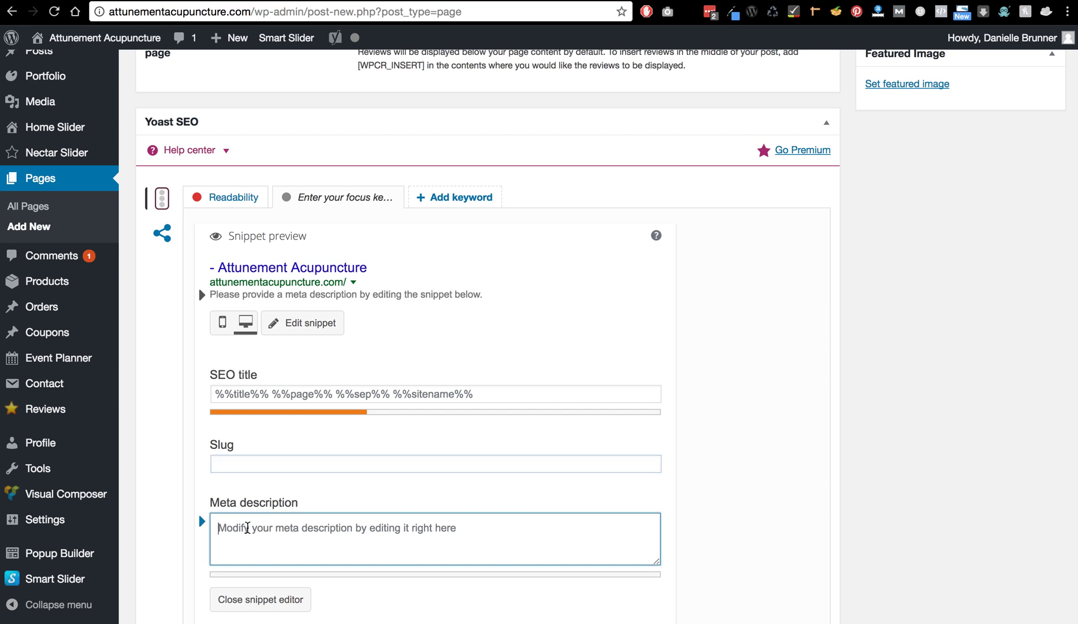
scroll(247, 527, "down", 3)
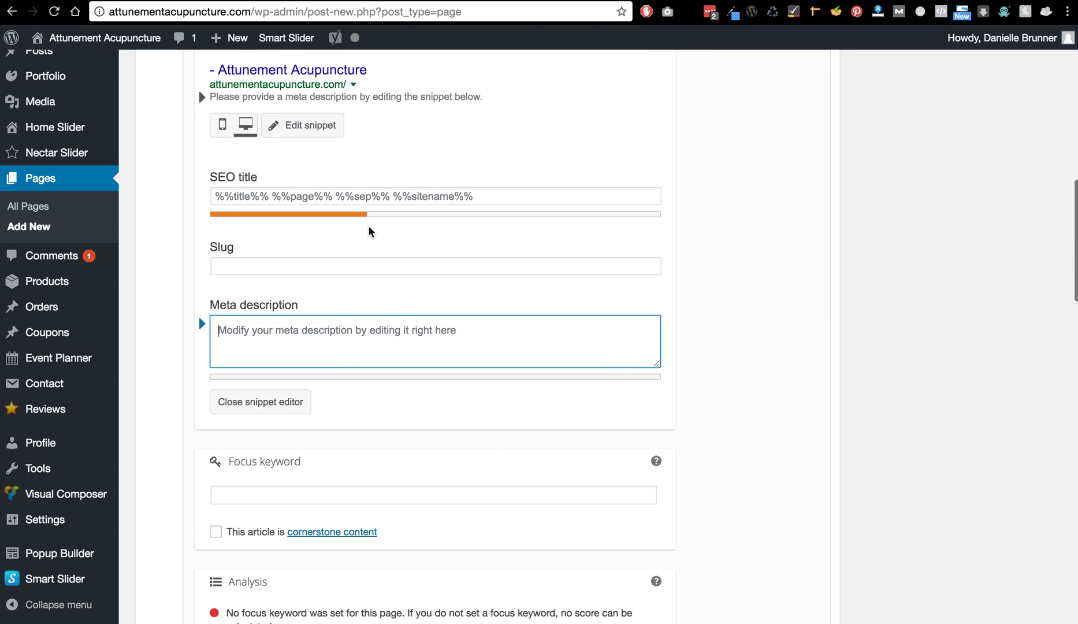
scroll(324, 314, "down", 1)
scroll(324, 314, "down", 1)
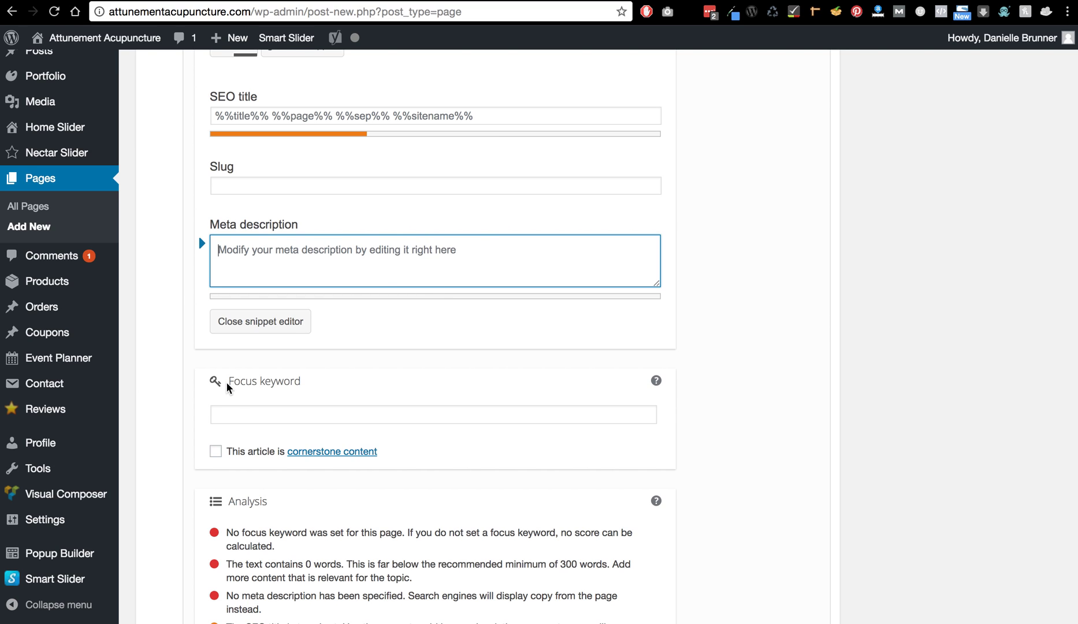
left_click_drag(229, 381, 305, 381)
left_click(241, 415)
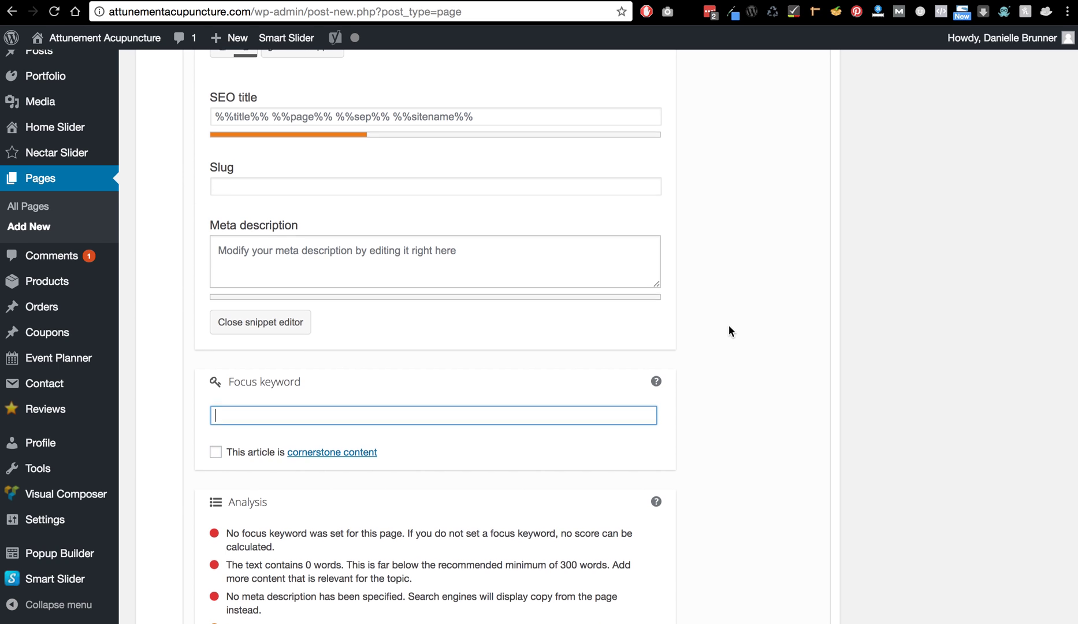
scroll(728, 331, "up", 5)
scroll(729, 331, "up", 10)
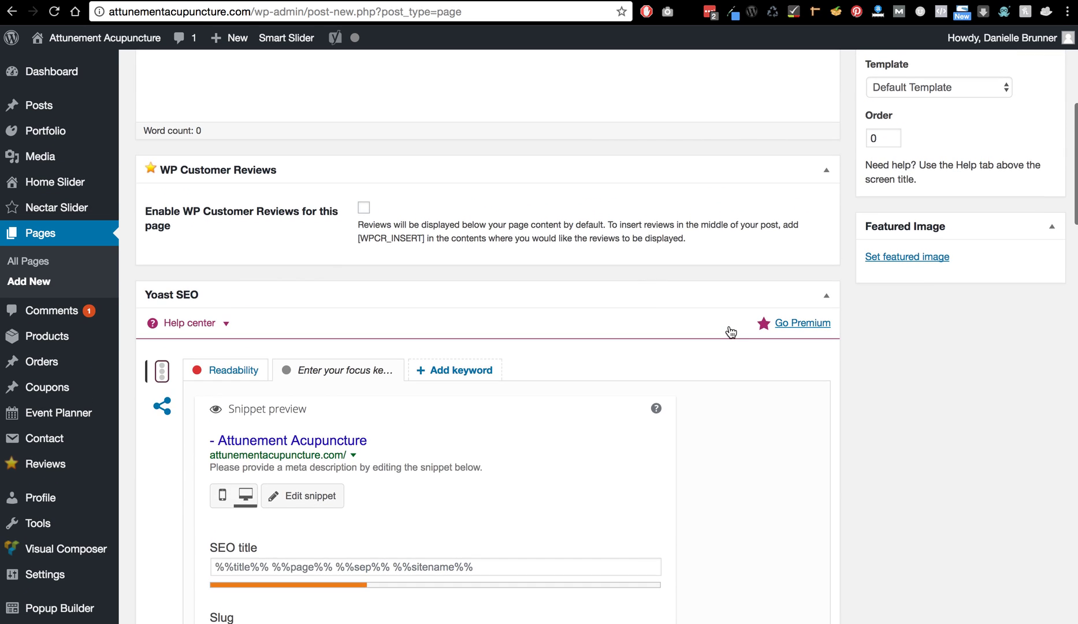
scroll(729, 327, "up", 2)
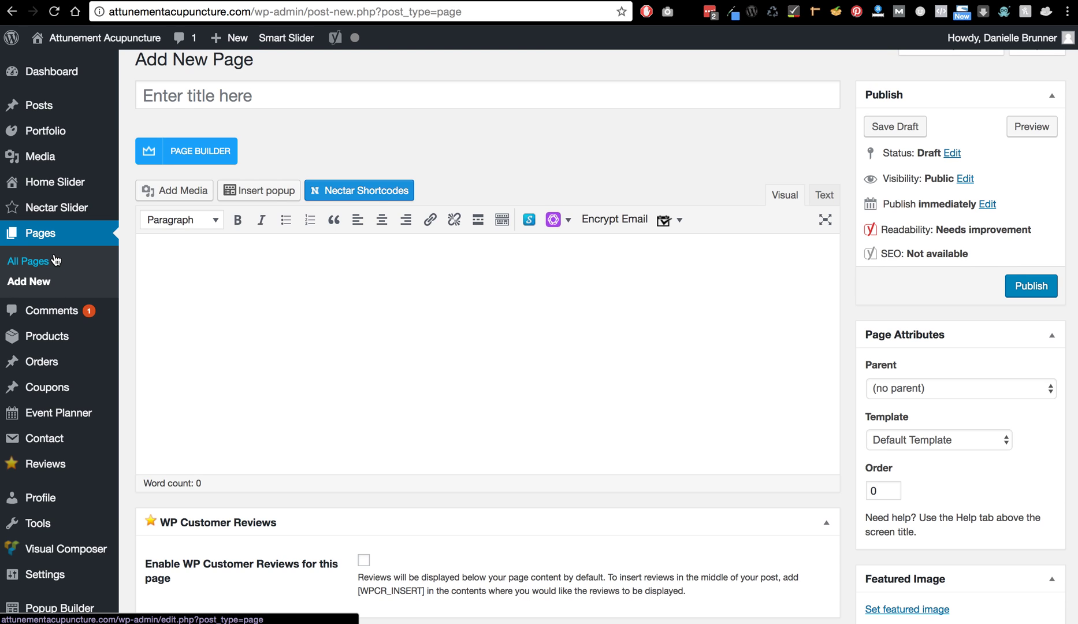
Step: Visit the live site, open Treatment > Men's Health, and switch to editing that page
mouse_move(135, 50)
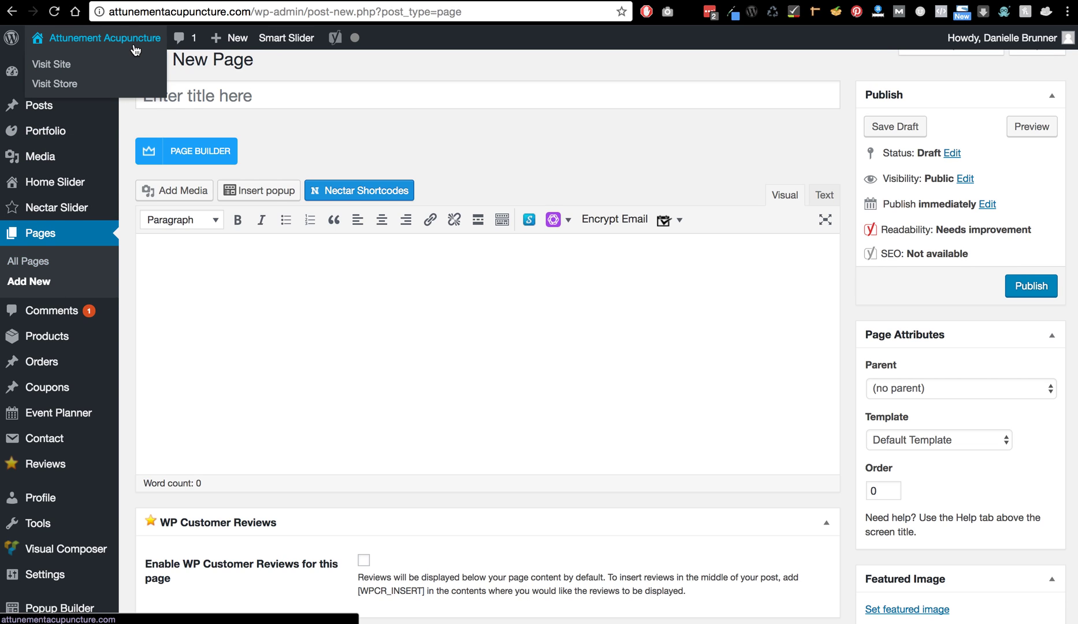
left_click(65, 63)
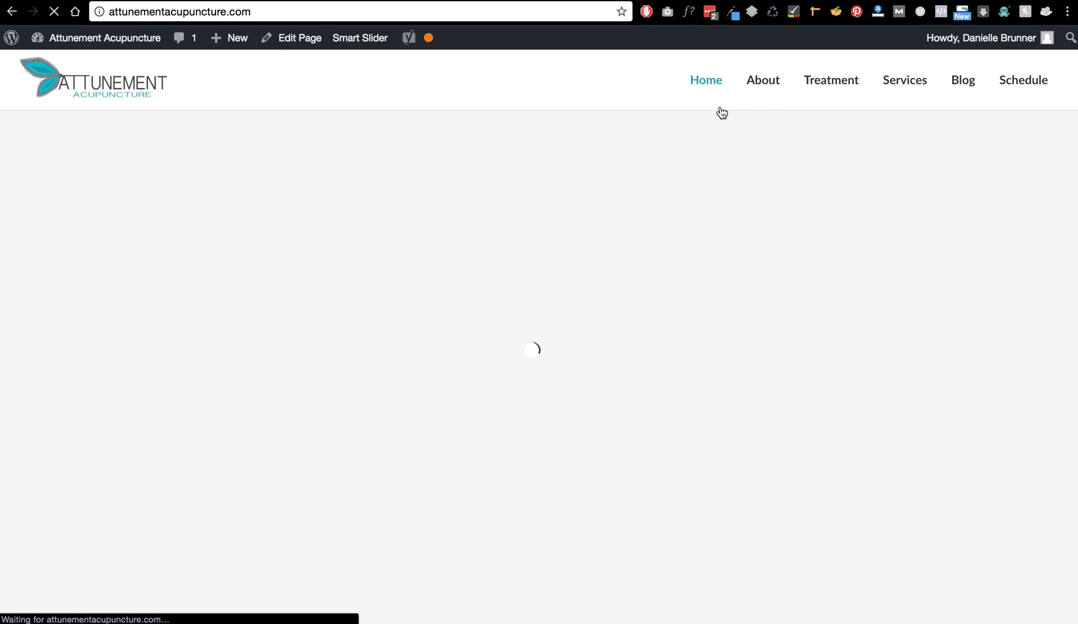
mouse_move(842, 91)
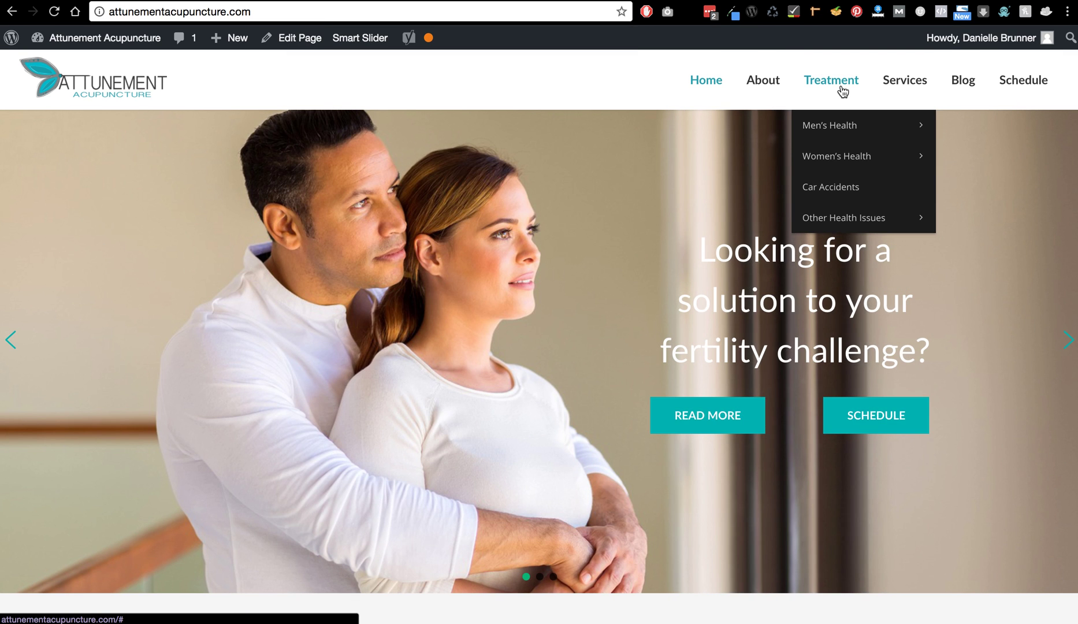
left_click(840, 127)
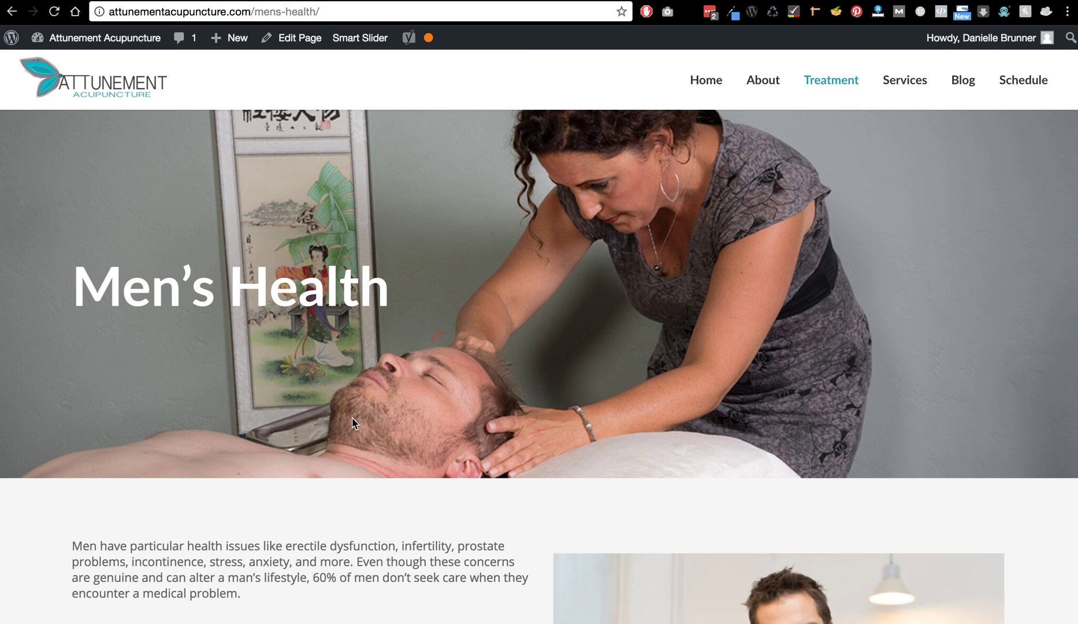
left_click(311, 48)
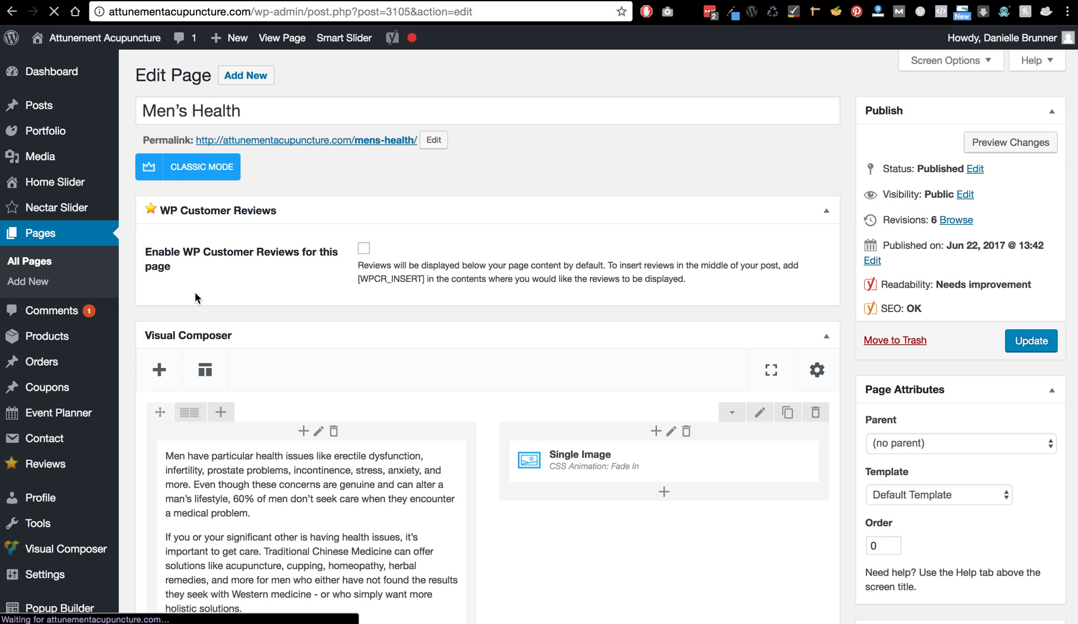
Step: Scroll past the Men's Health Visual Composer rows and open its Yoast snippet editor
scroll(195, 291, "down", 5)
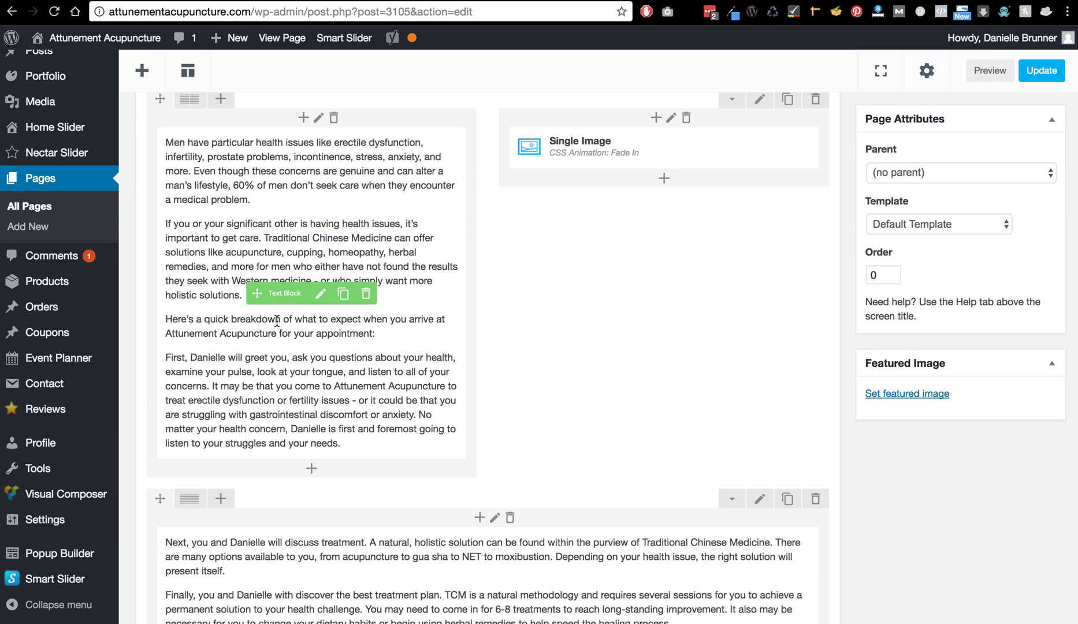
scroll(318, 309, "down", 5)
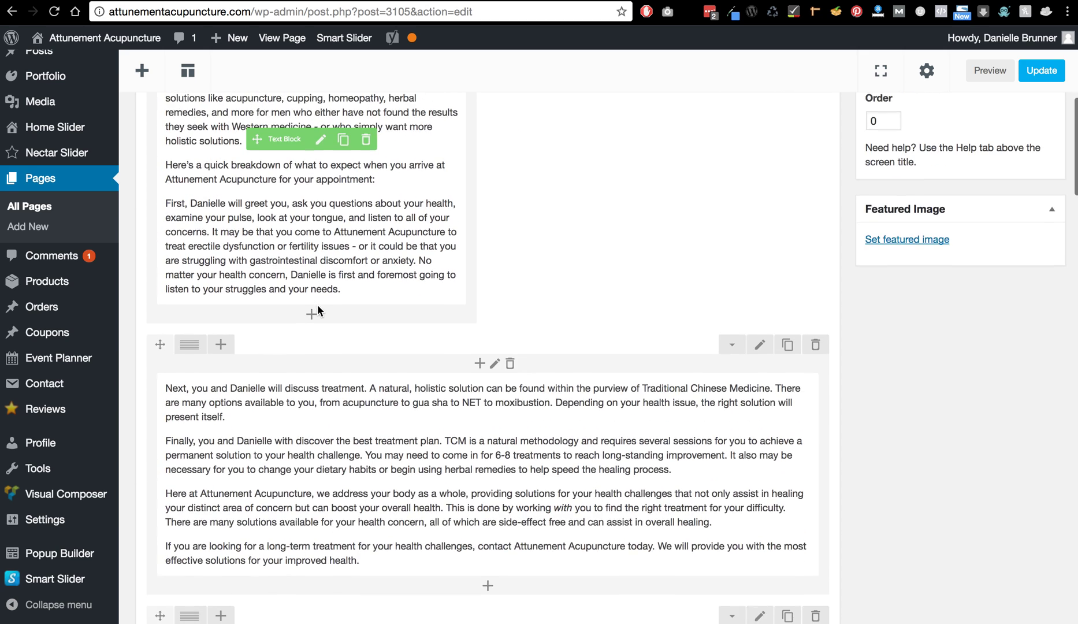
scroll(317, 309, "down", 6)
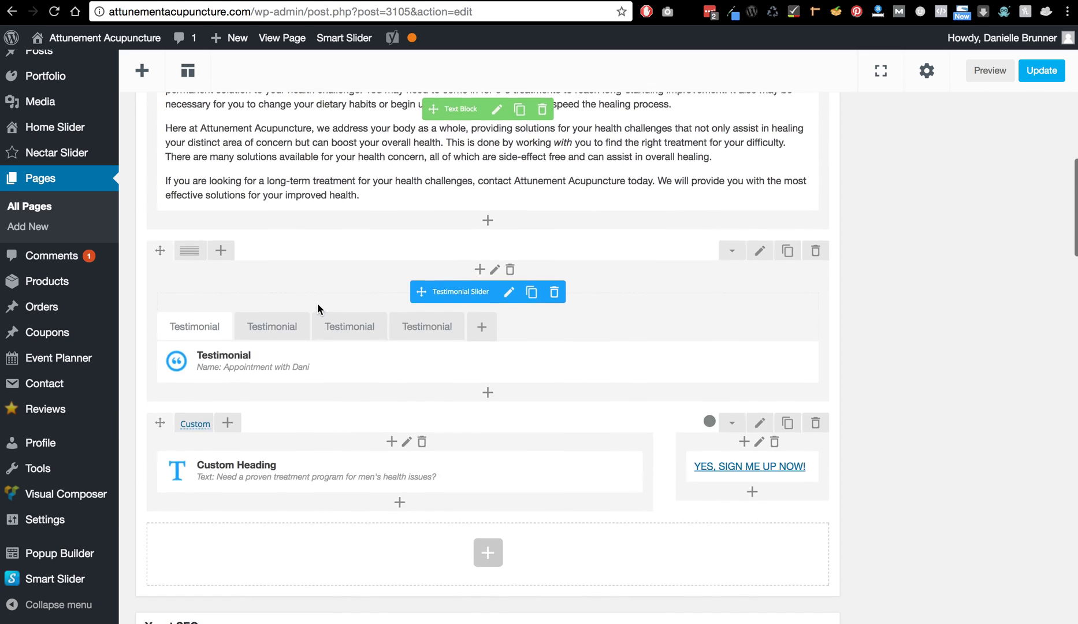
scroll(318, 309, "down", 4)
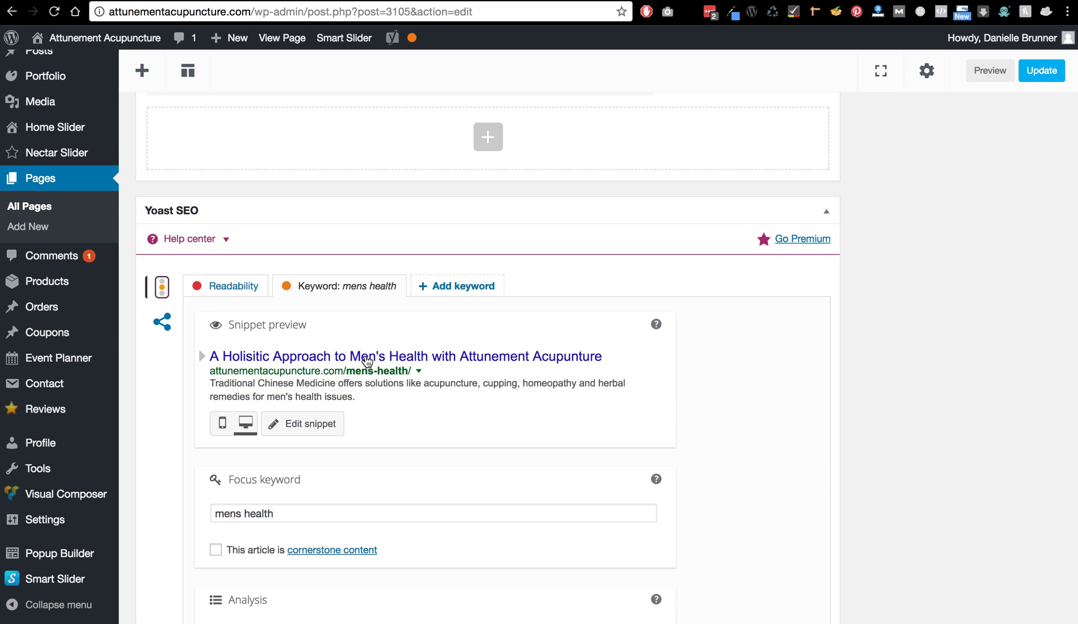
left_click(302, 426)
Step: Review the Men's Health SEO title, slug mens-health, meta description and analysis, then scroll back up
scroll(445, 409, "down", 5)
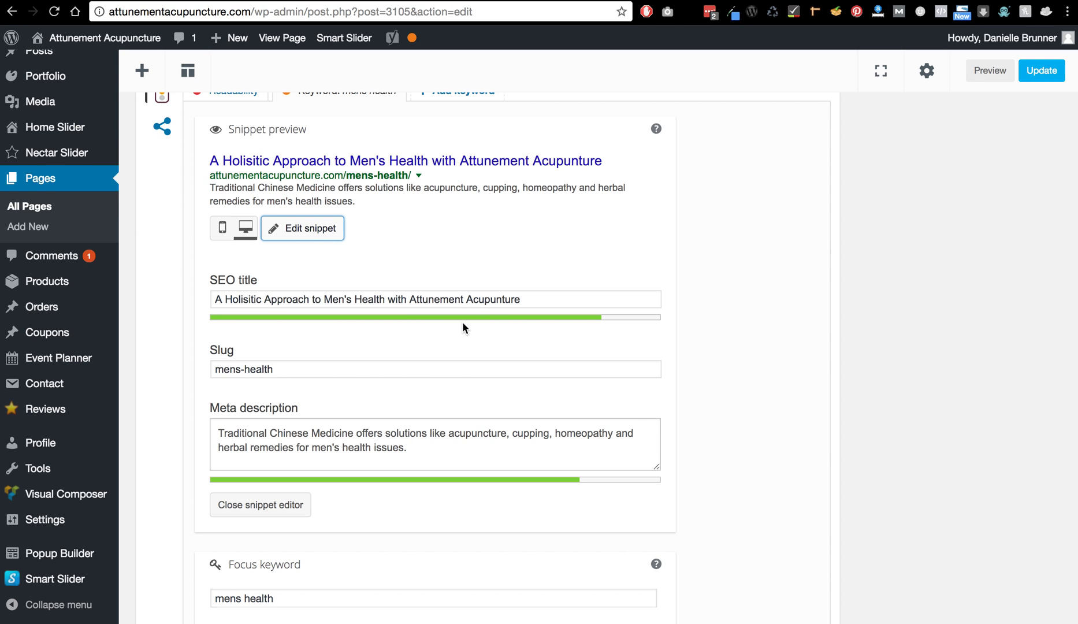
scroll(462, 322, "up", 1)
scroll(462, 322, "down", 3)
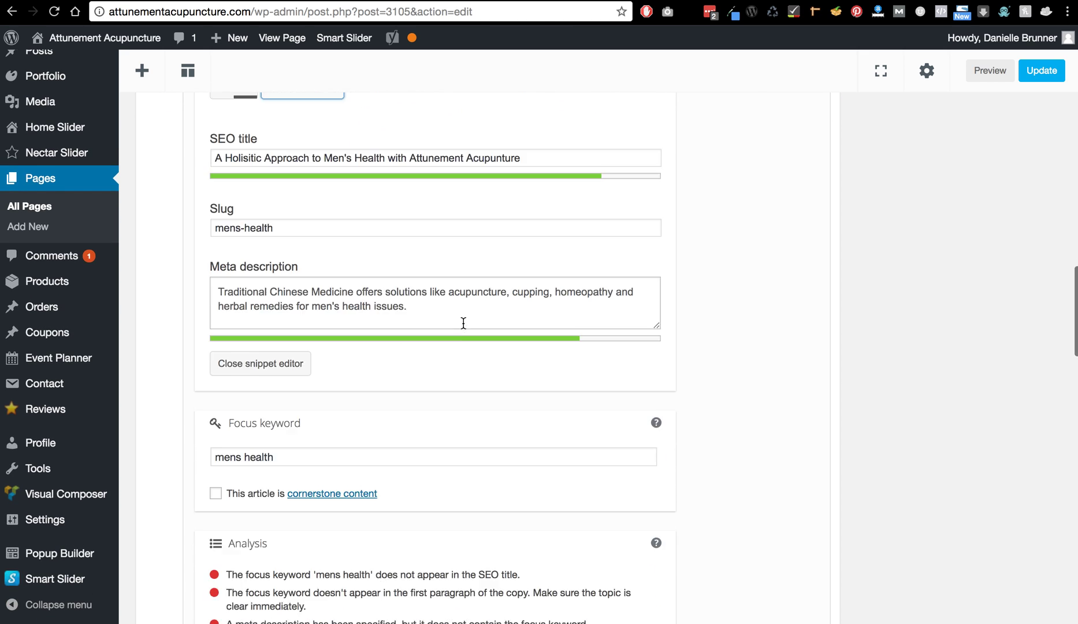
scroll(464, 323, "down", 3)
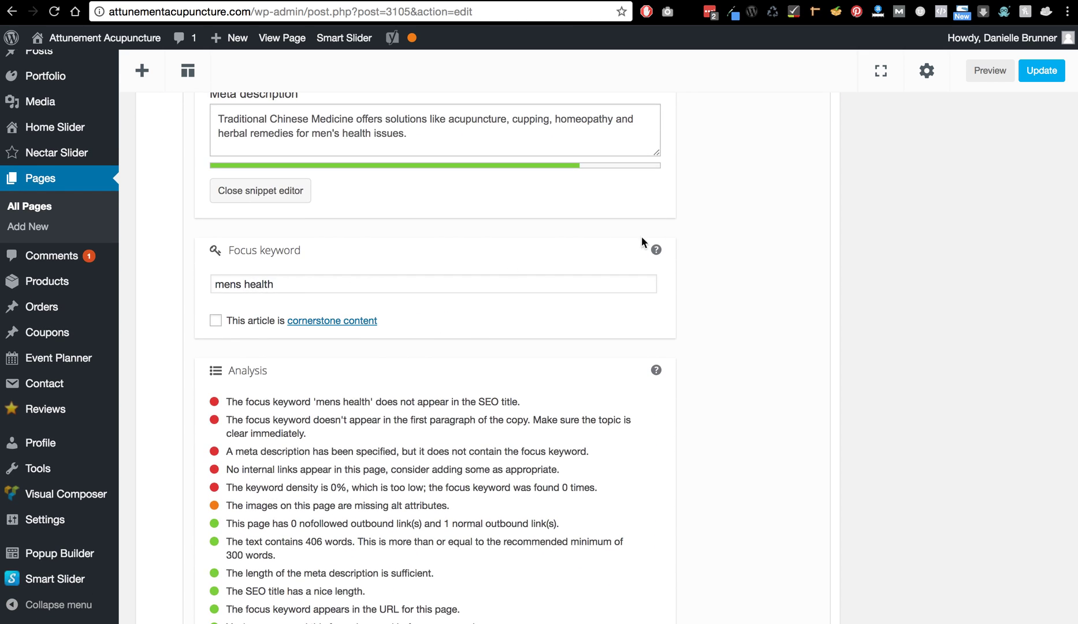
scroll(727, 194, "up", 10)
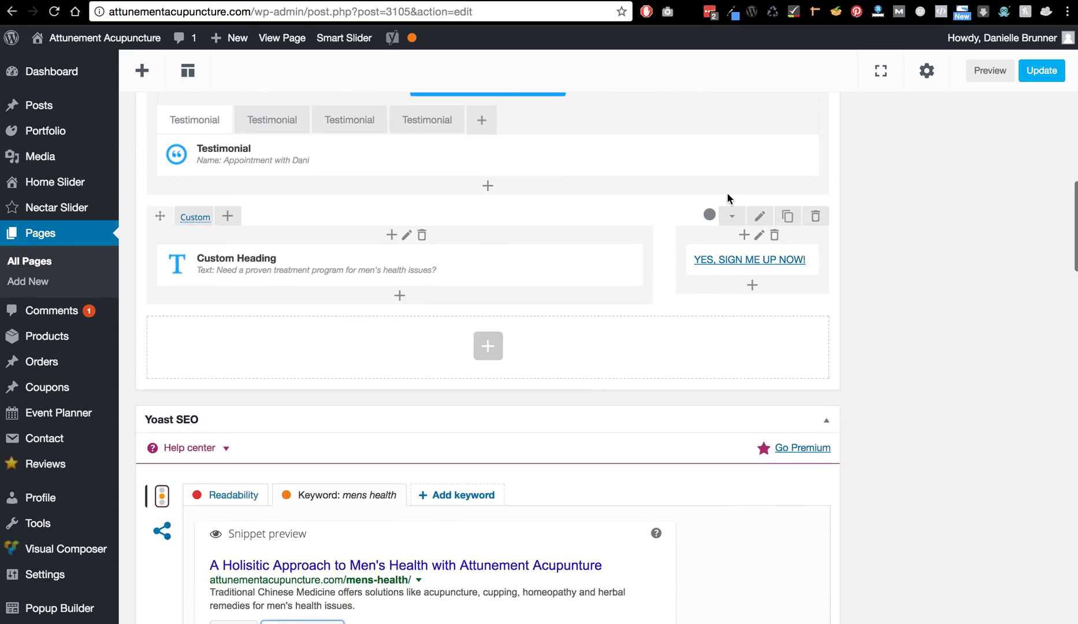
scroll(727, 196, "up", 8)
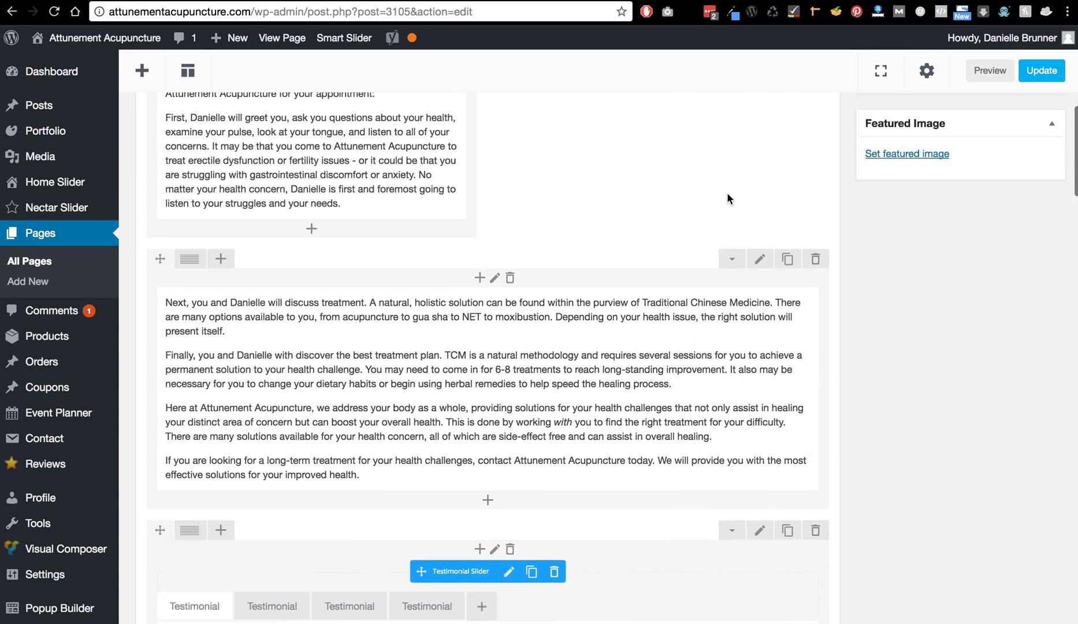
scroll(727, 192, "up", 8)
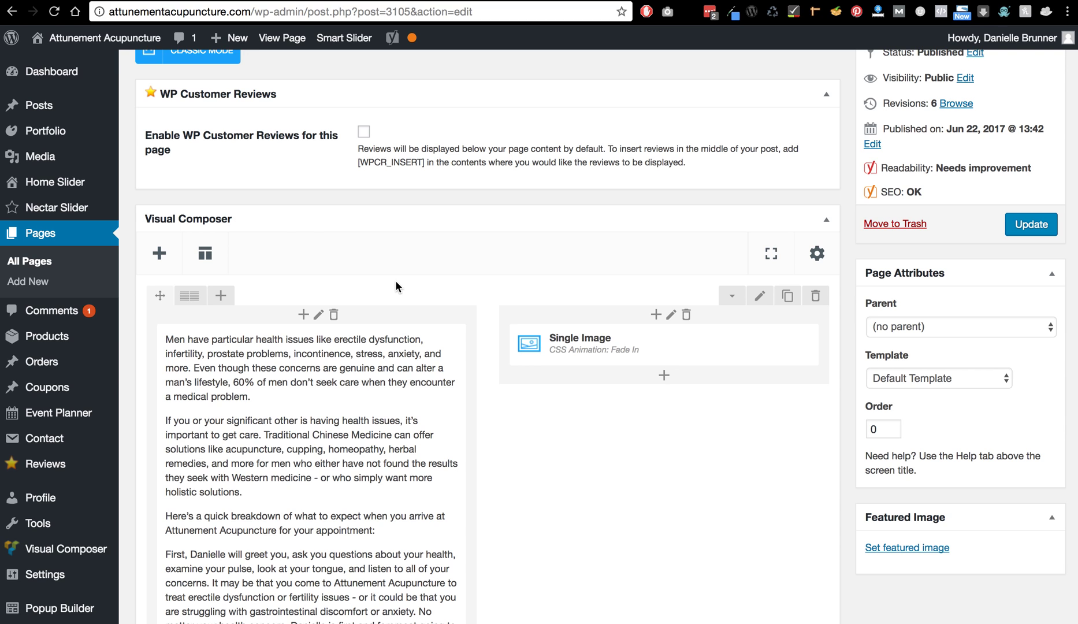
scroll(395, 280, "down", 2)
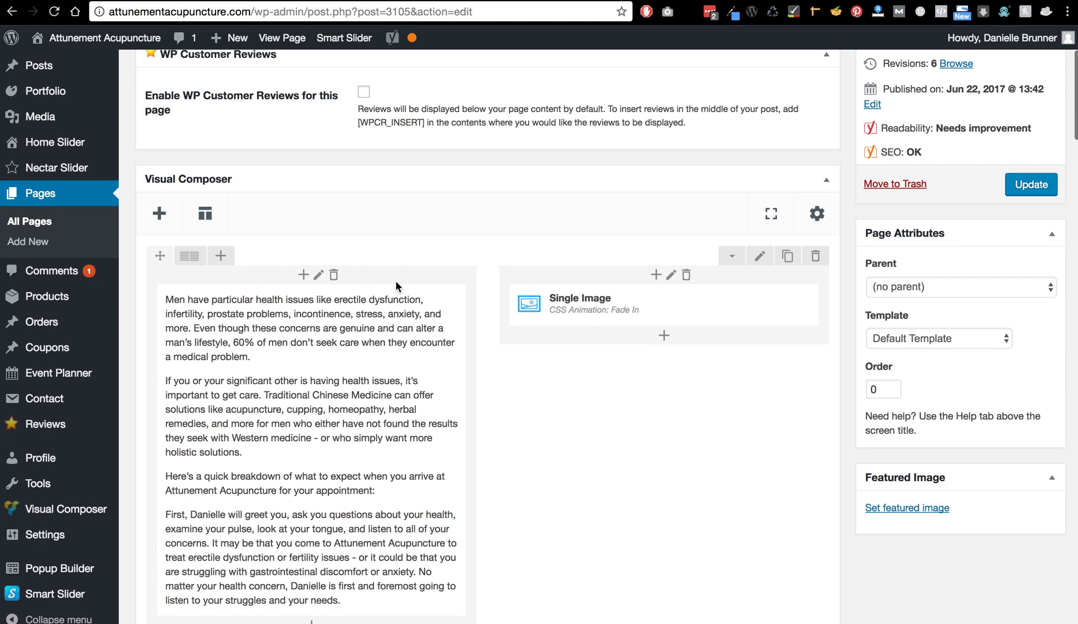
Step: View the live Men's Health page, read down through its text and testimonial, then return to editing
scroll(496, 381, "down", 5)
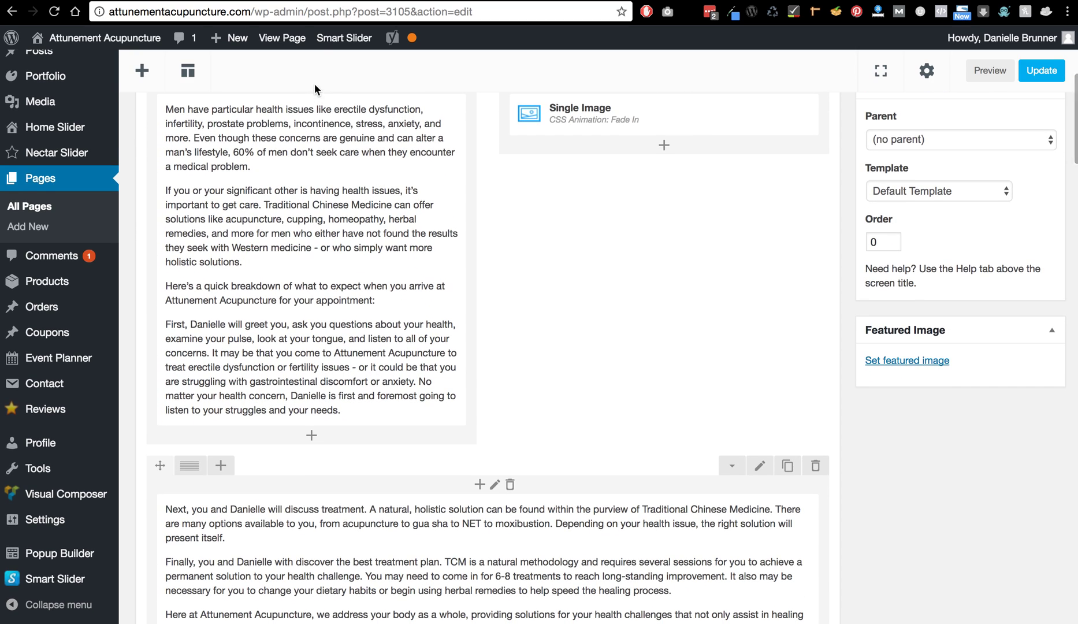
left_click(279, 48)
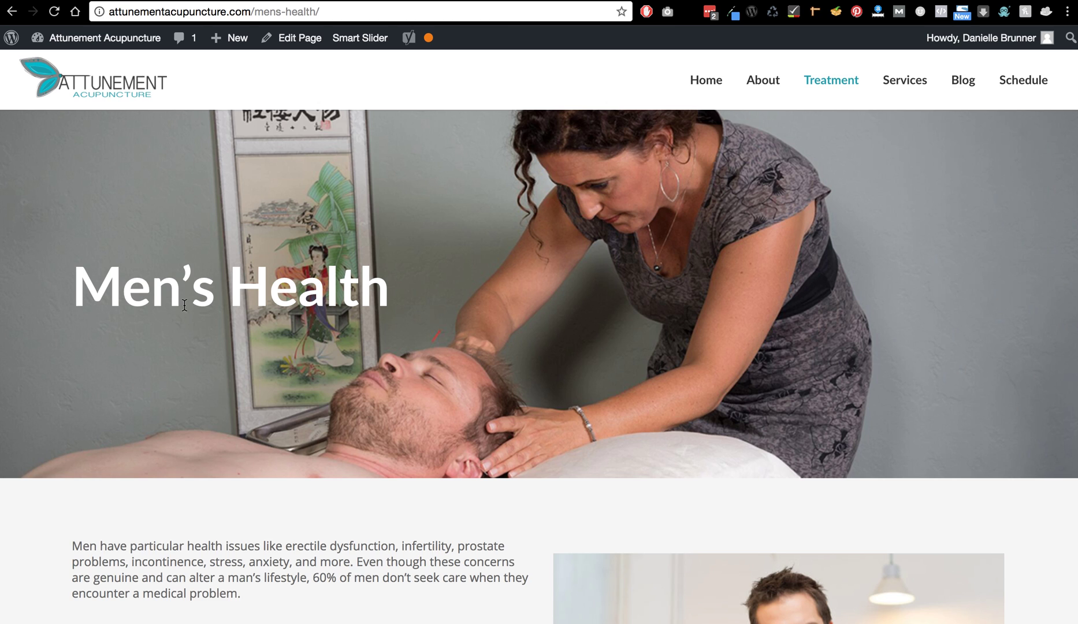
scroll(183, 306, "down", 4)
scroll(184, 305, "down", 5)
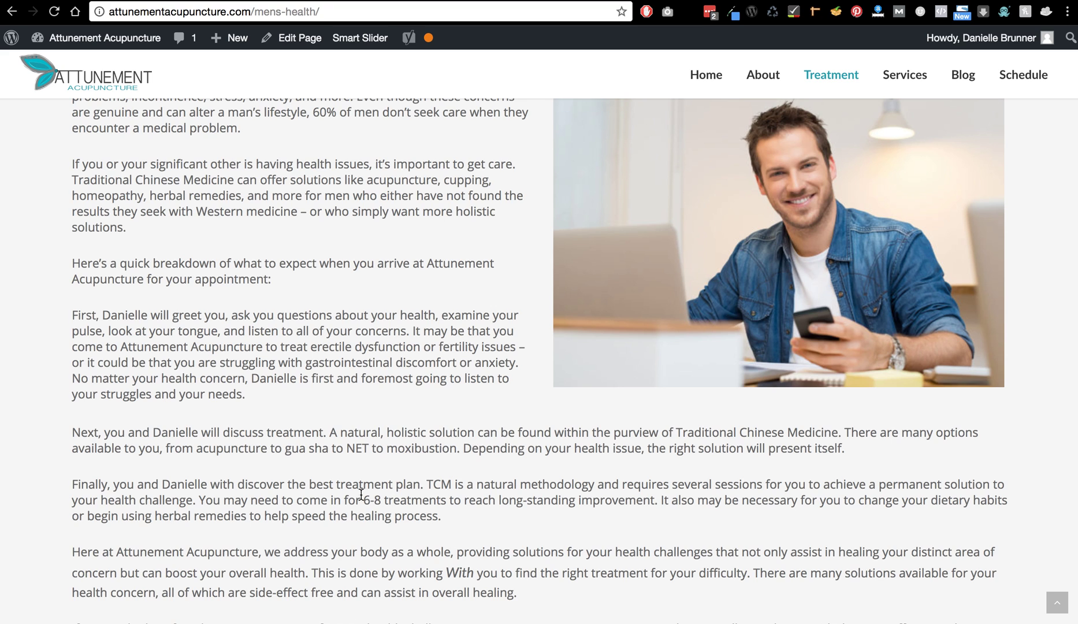
scroll(338, 494, "down", 5)
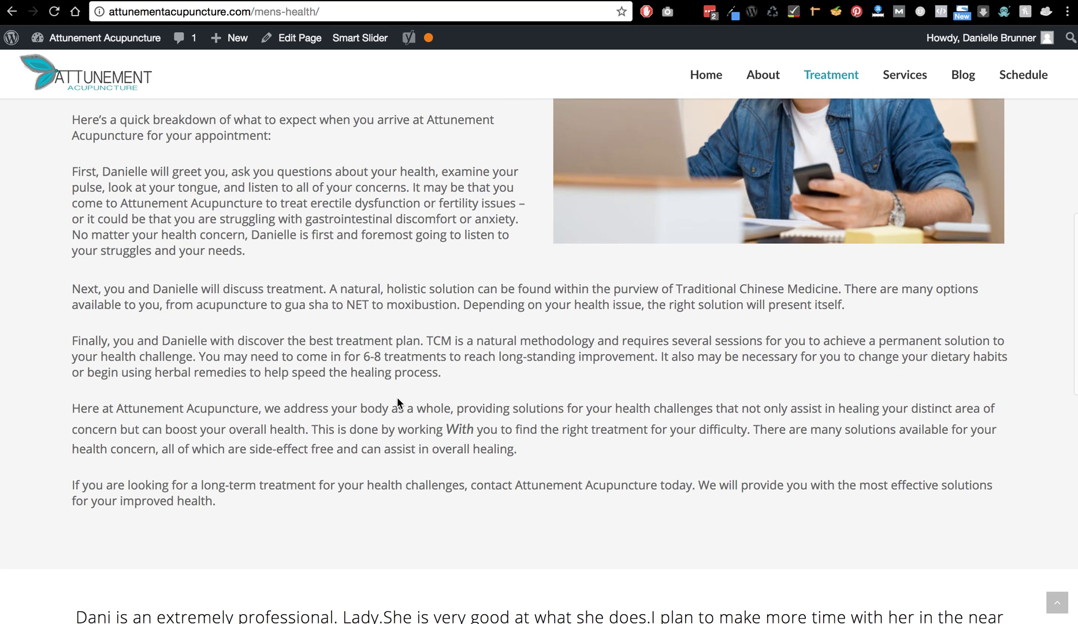
scroll(397, 398, "down", 2)
scroll(396, 403, "down", 3)
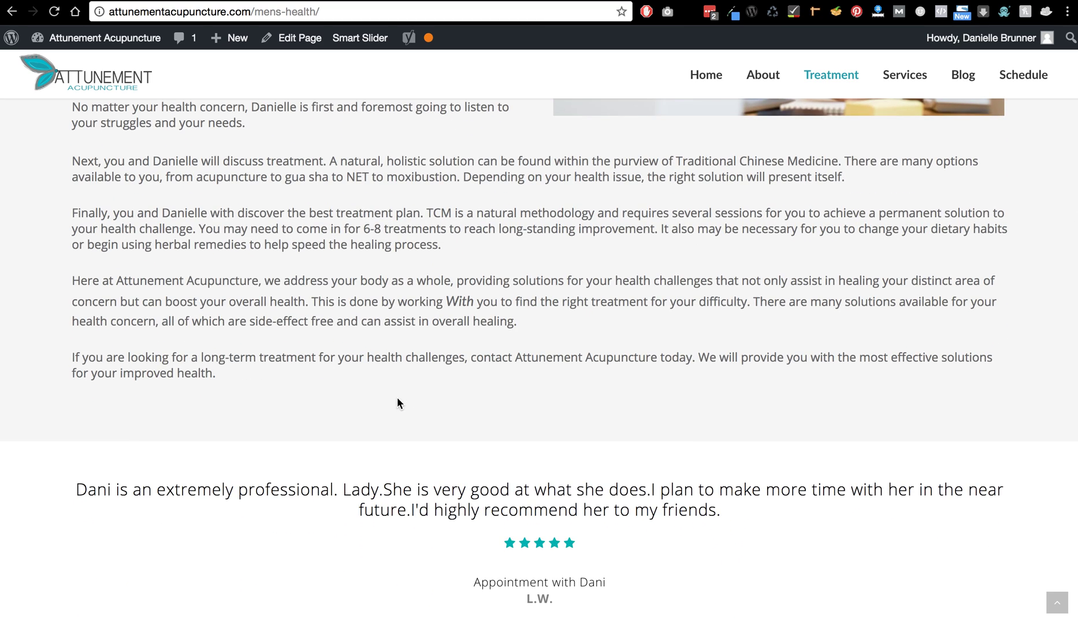
left_click(305, 45)
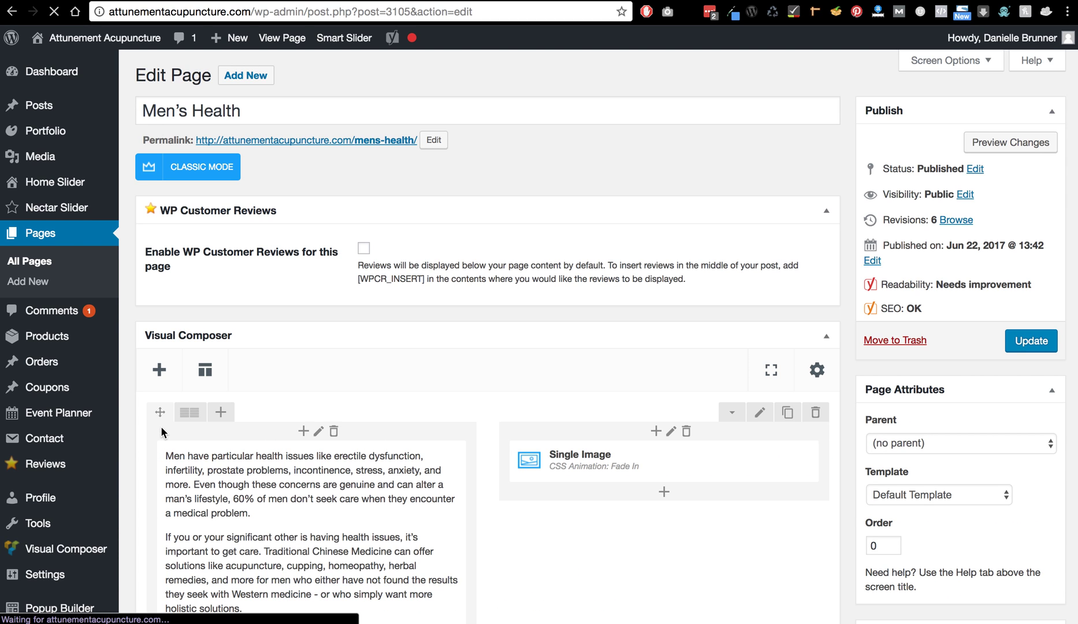
Step: Scroll the Men's Health builder rows down to the Testimonial Slider and 'YES, SIGN ME UP NOW!' row
scroll(226, 359, "down", 2)
scroll(226, 359, "down", 3)
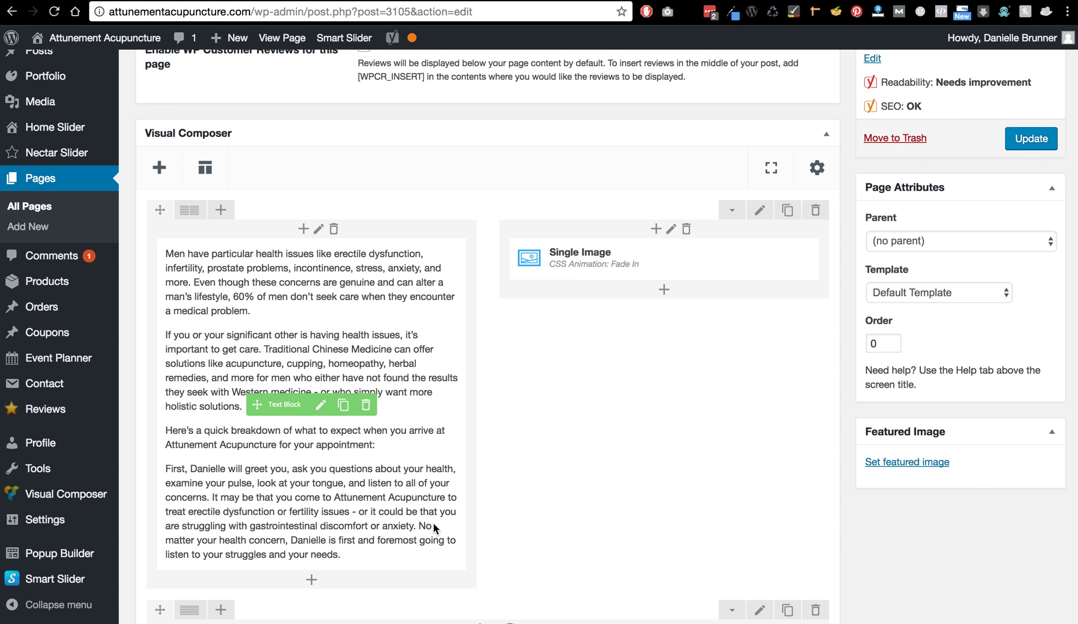
scroll(630, 473, "down", 5)
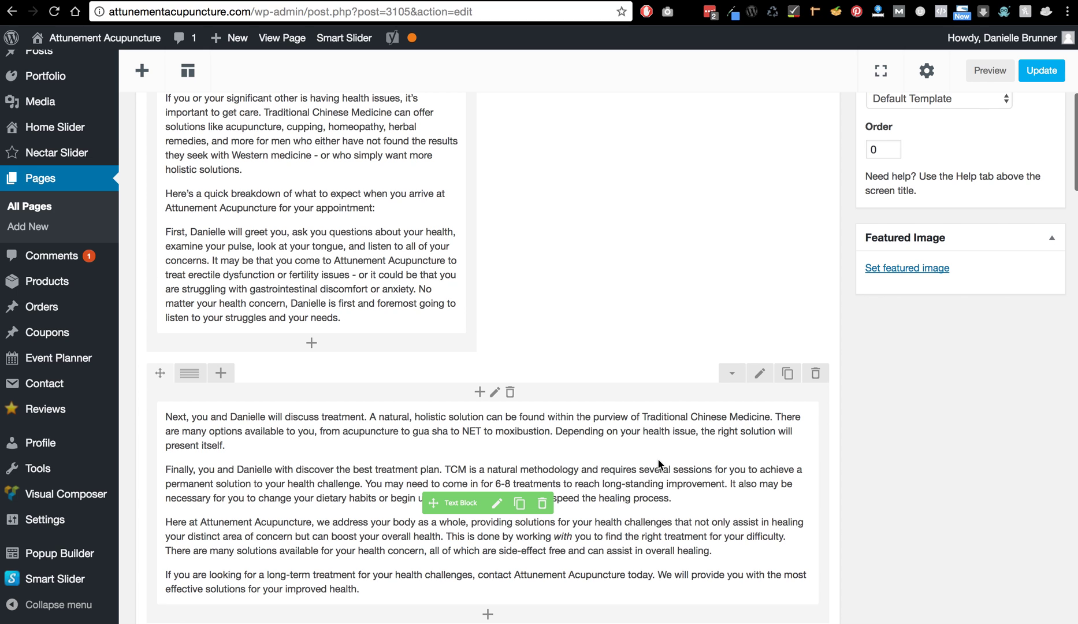
scroll(659, 463, "down", 3)
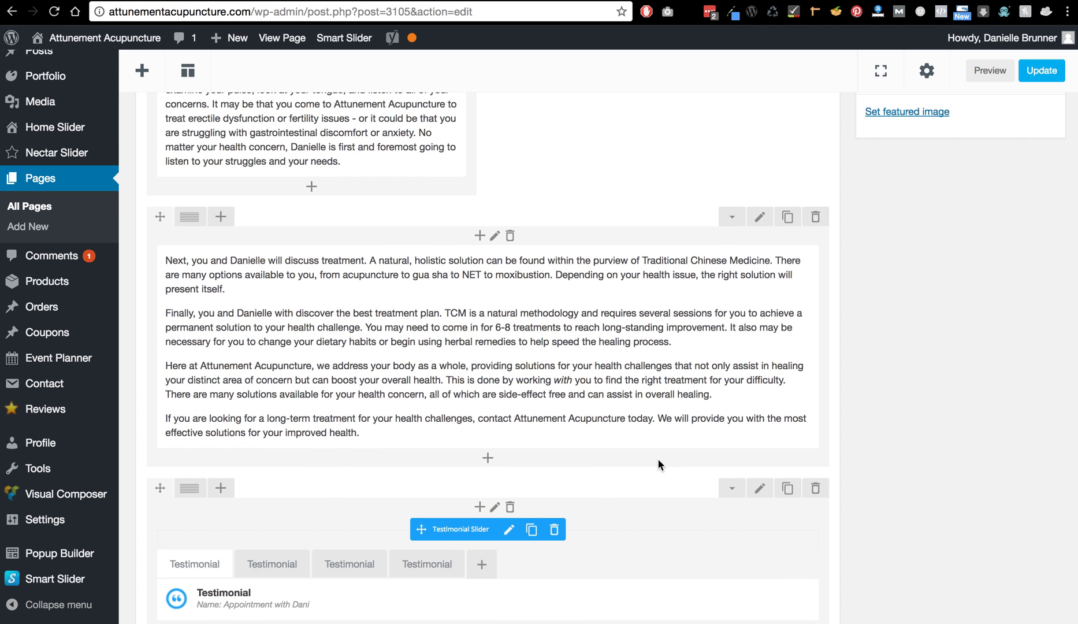
scroll(659, 460, "down", 3)
scroll(658, 458, "down", 3)
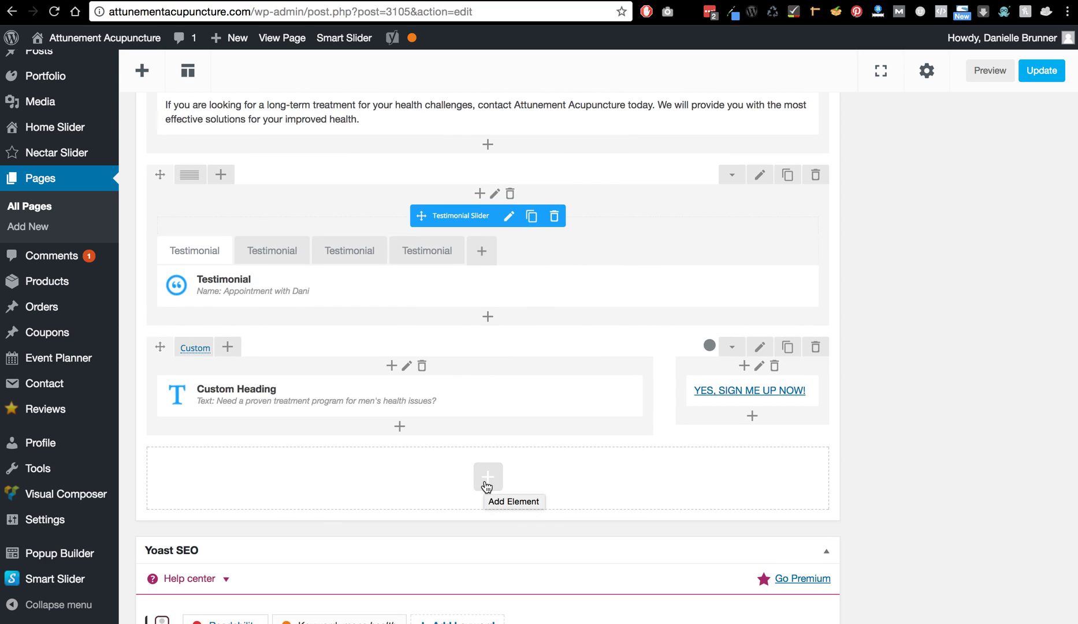
Step: Add a new Row at the end of the page with a 1/2 + 1/2 column layout
left_click(487, 484)
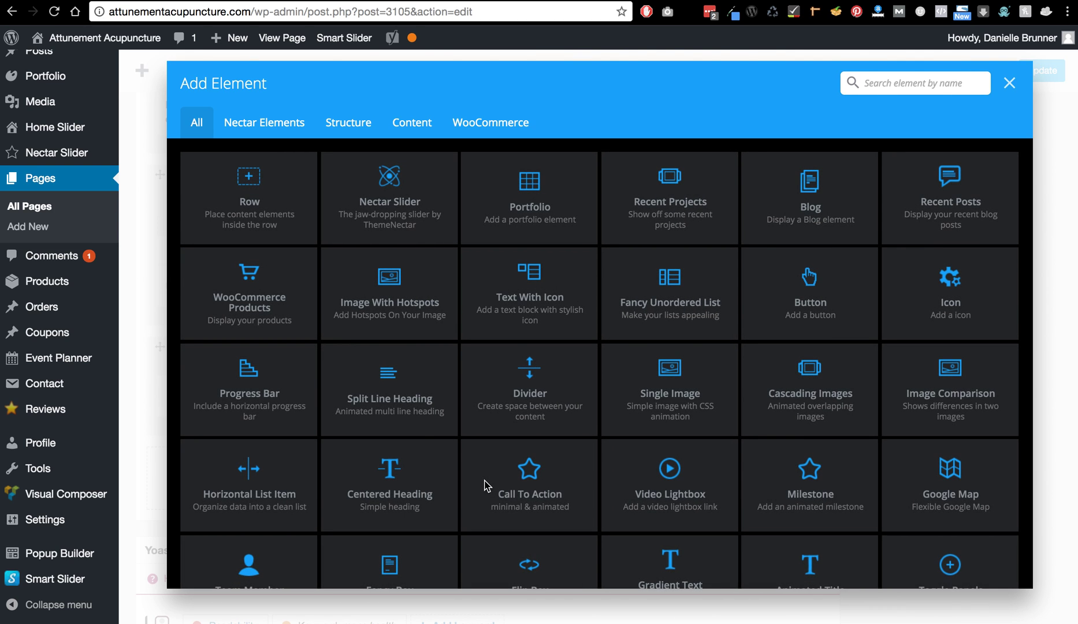
left_click(253, 186)
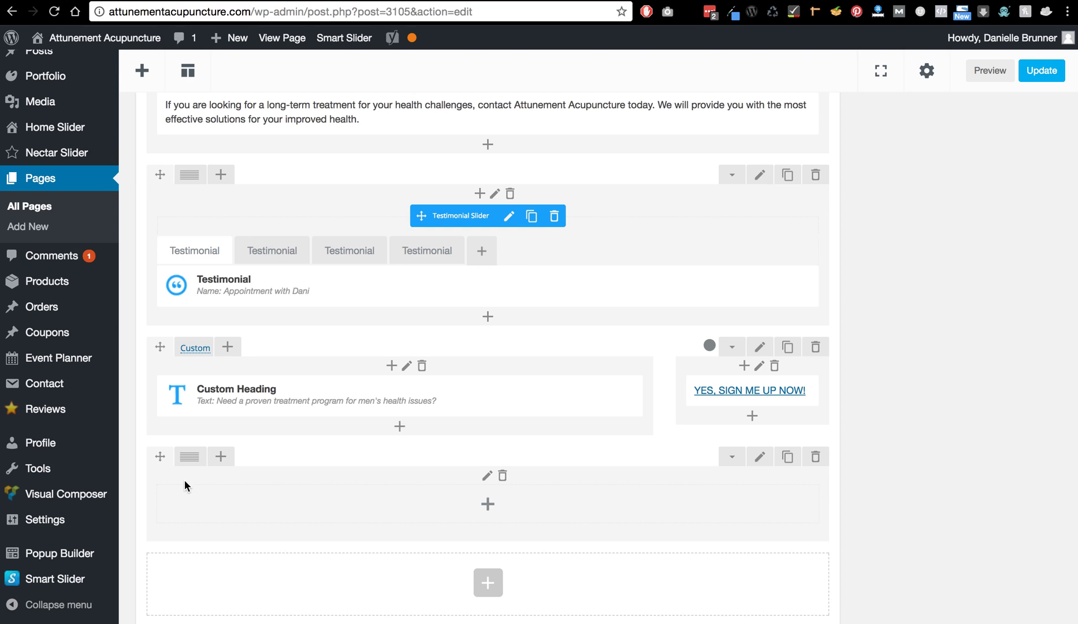
mouse_move(186, 464)
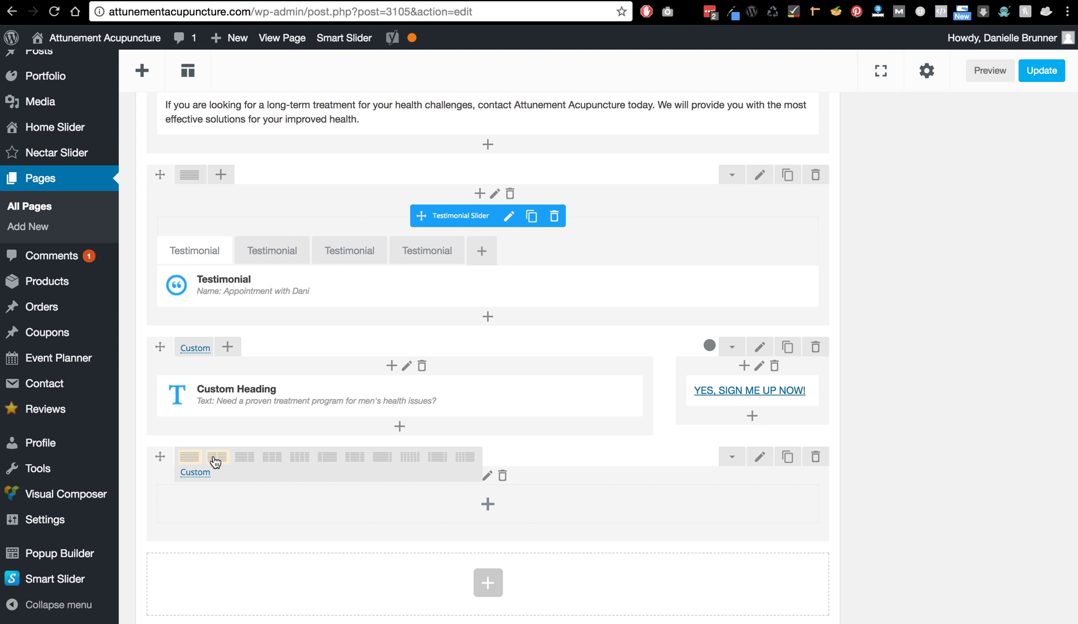
left_click(216, 458)
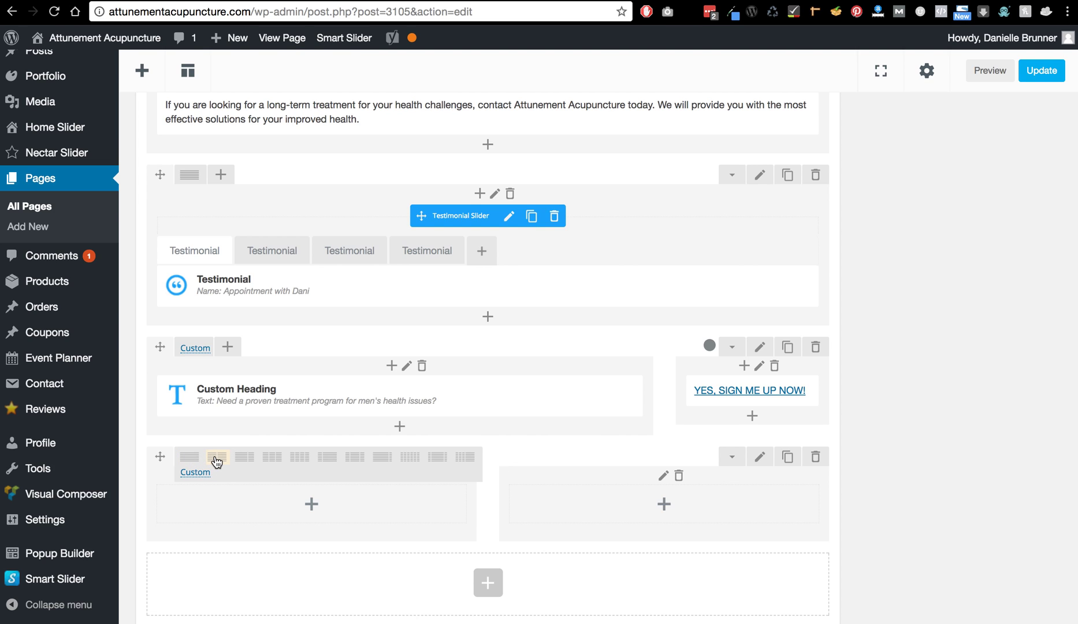
Step: Search 'text' and insert a placeholder Text Block into the left column
left_click(311, 504)
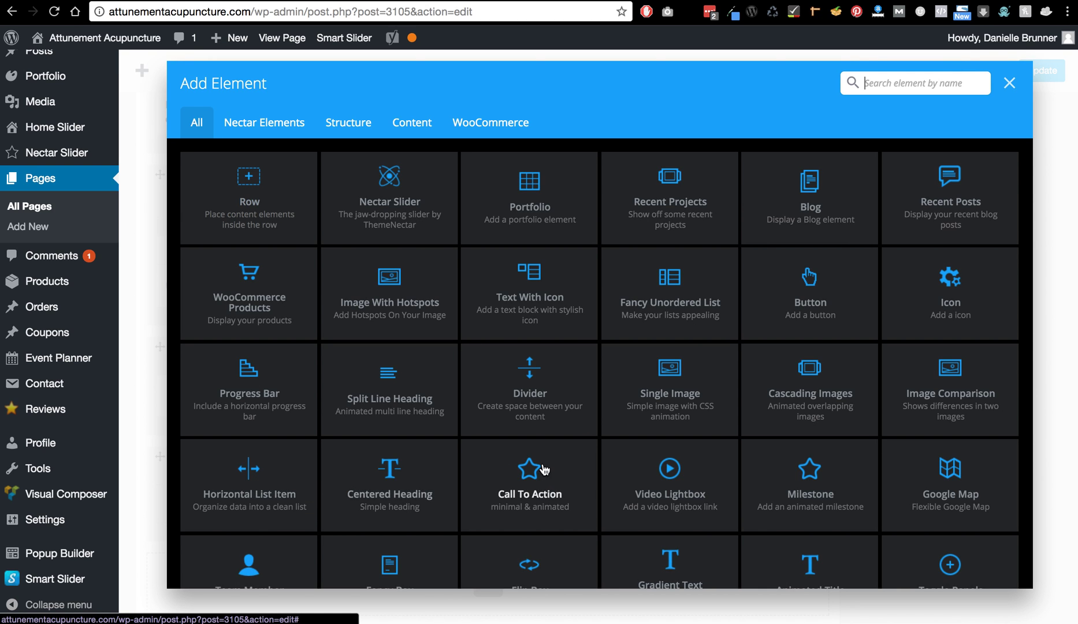
scroll(543, 472, "down", 2)
scroll(661, 492, "down", 3)
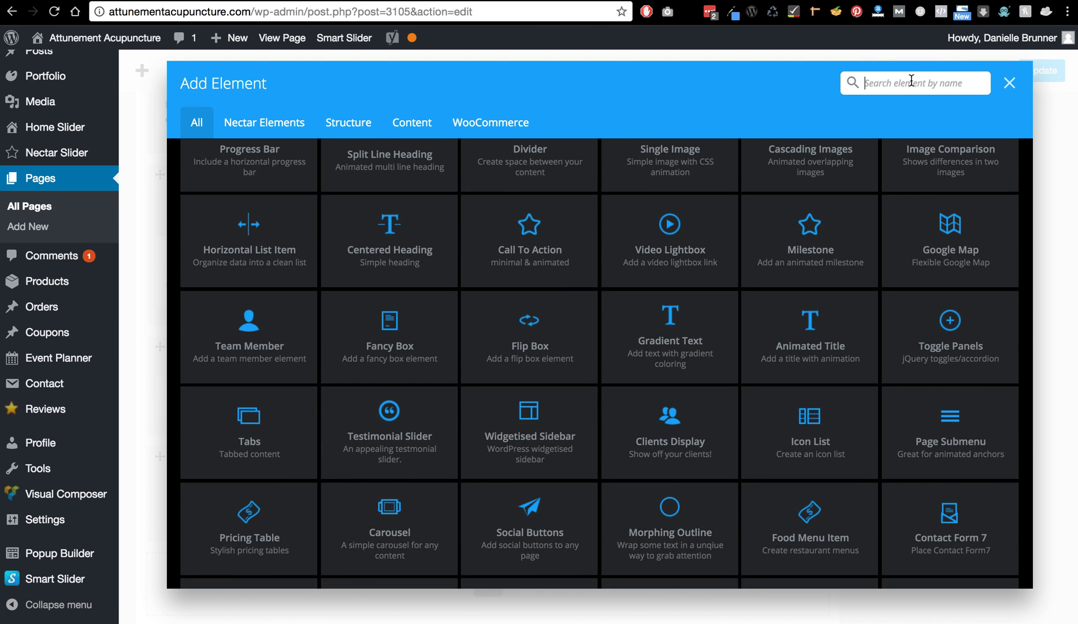
type("text")
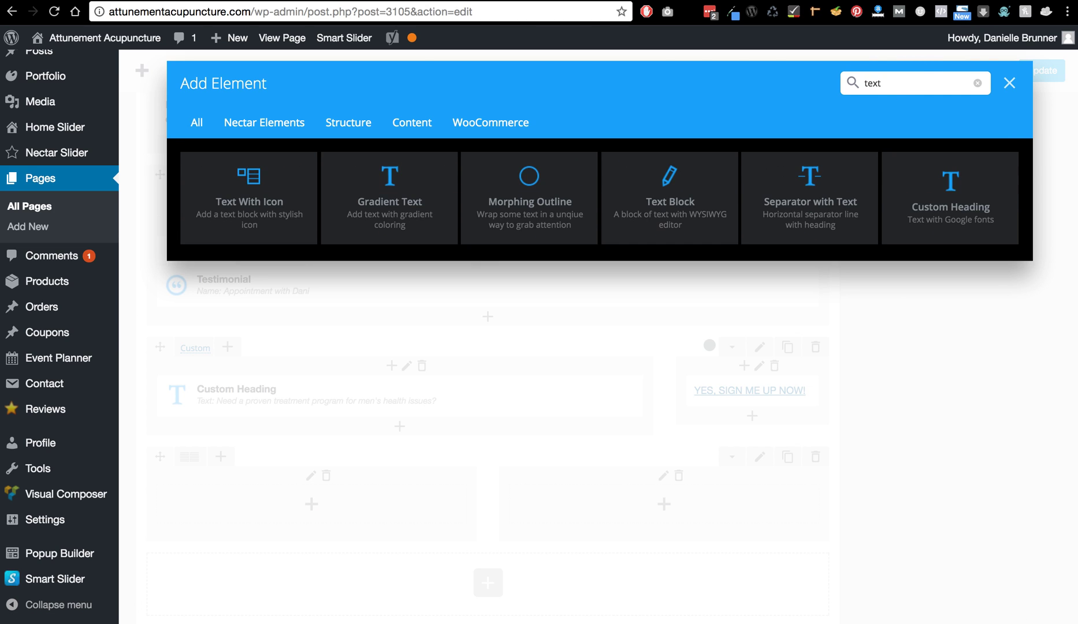
left_click(669, 182)
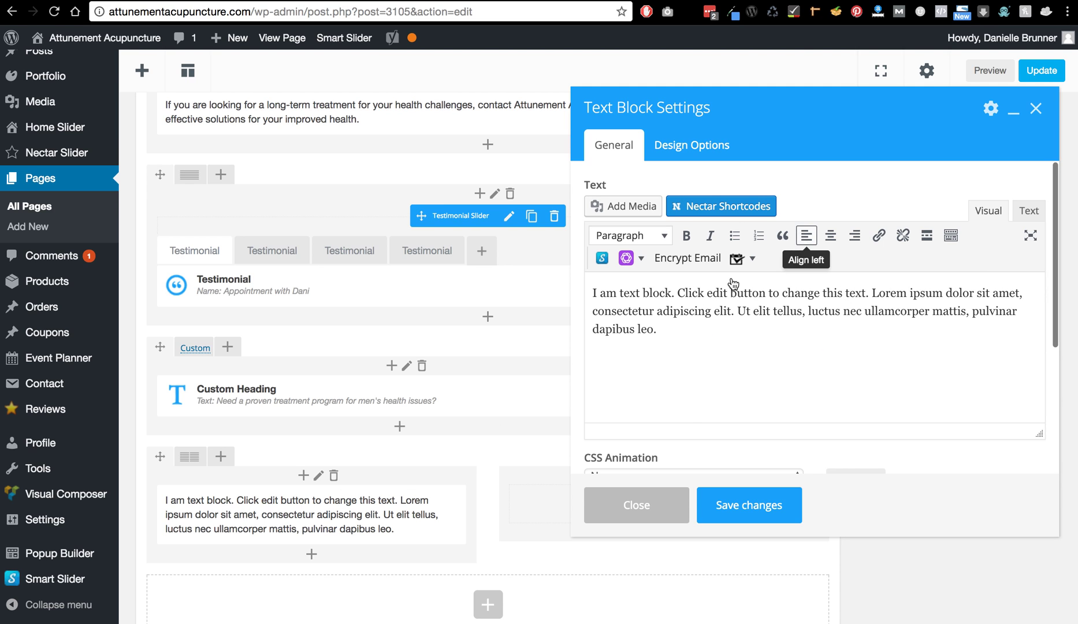
left_click(638, 509)
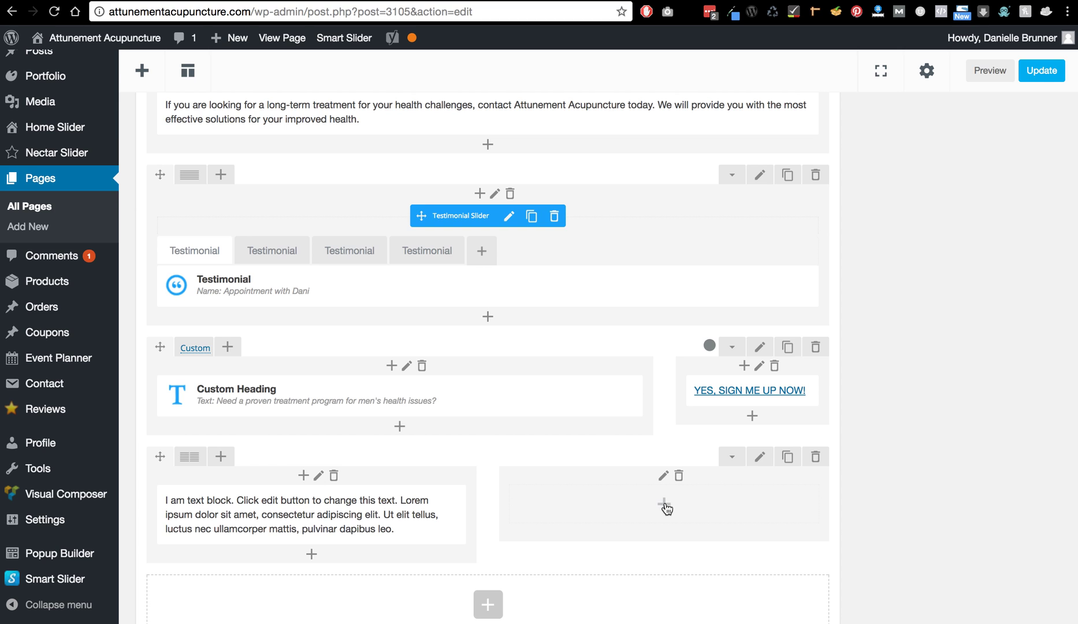
left_click(665, 505)
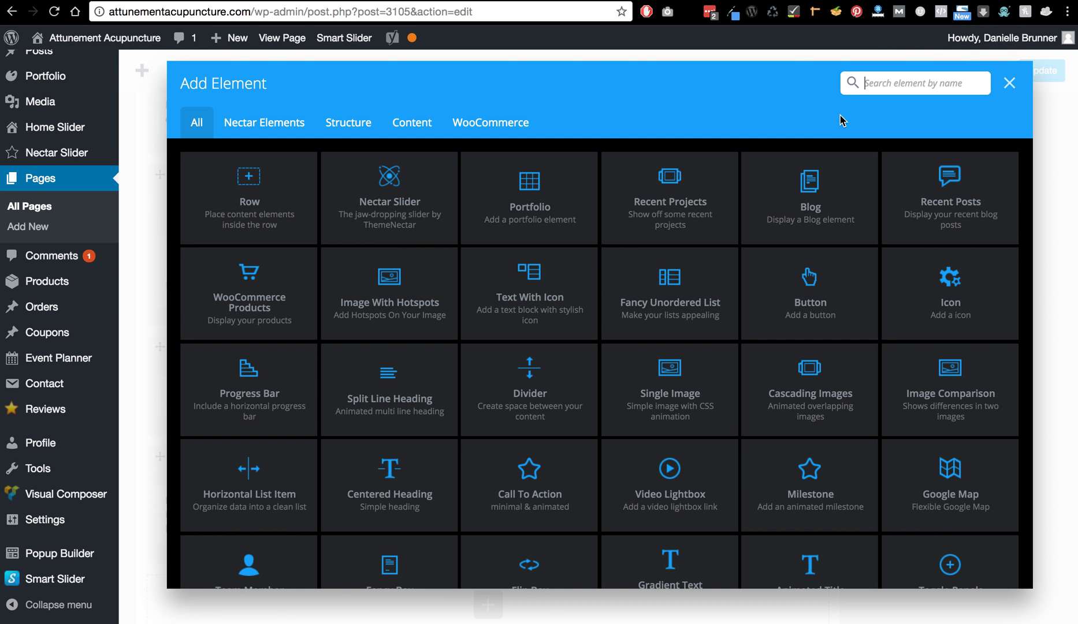
left_click(865, 82)
type("image")
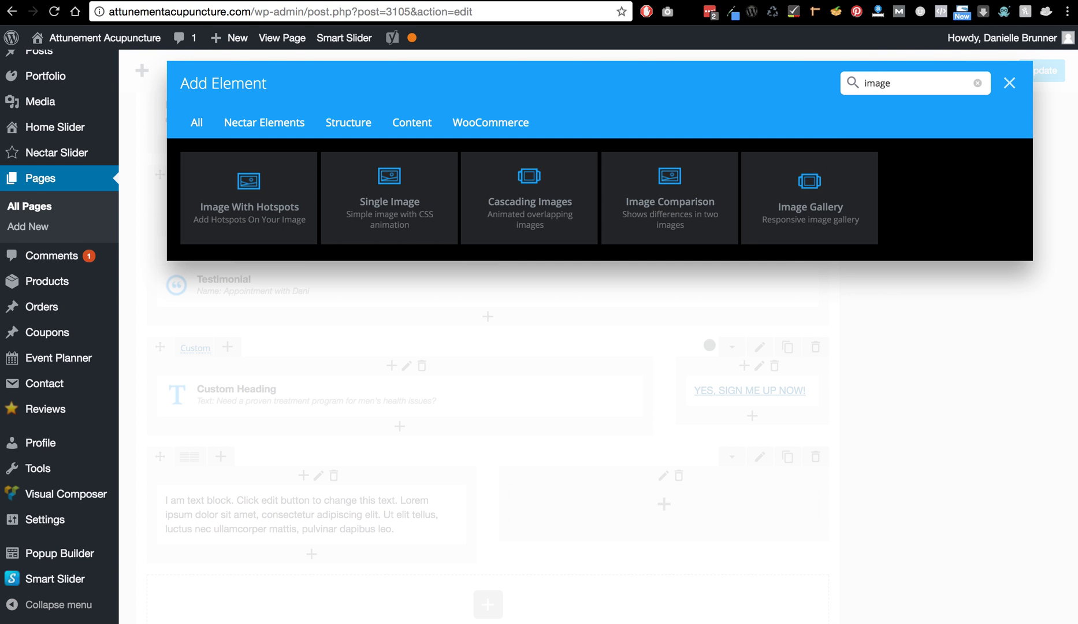
left_click(381, 197)
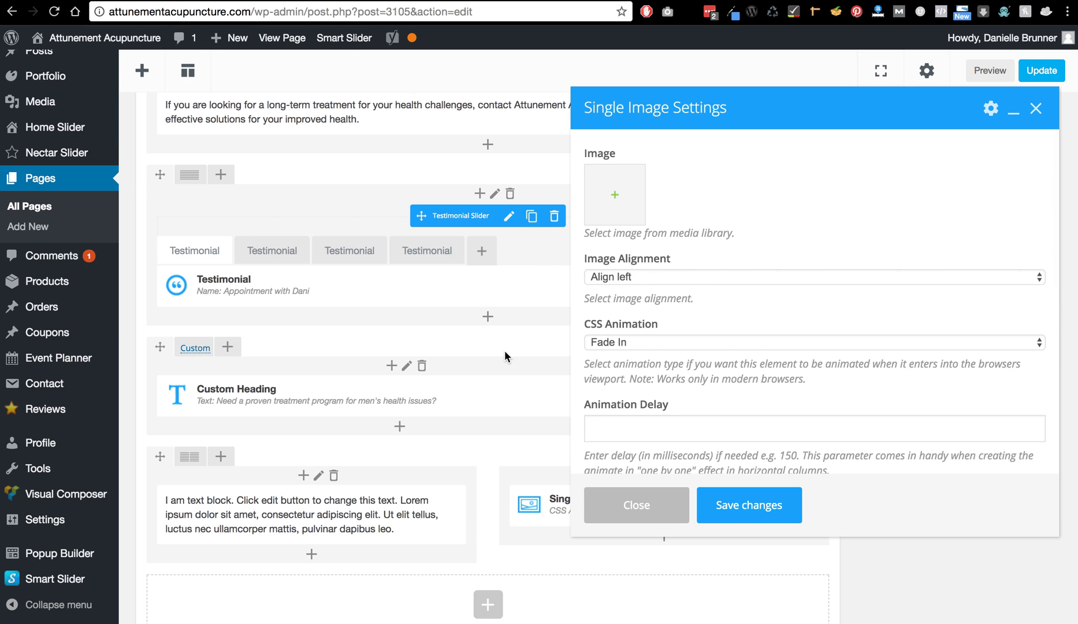
left_click(614, 195)
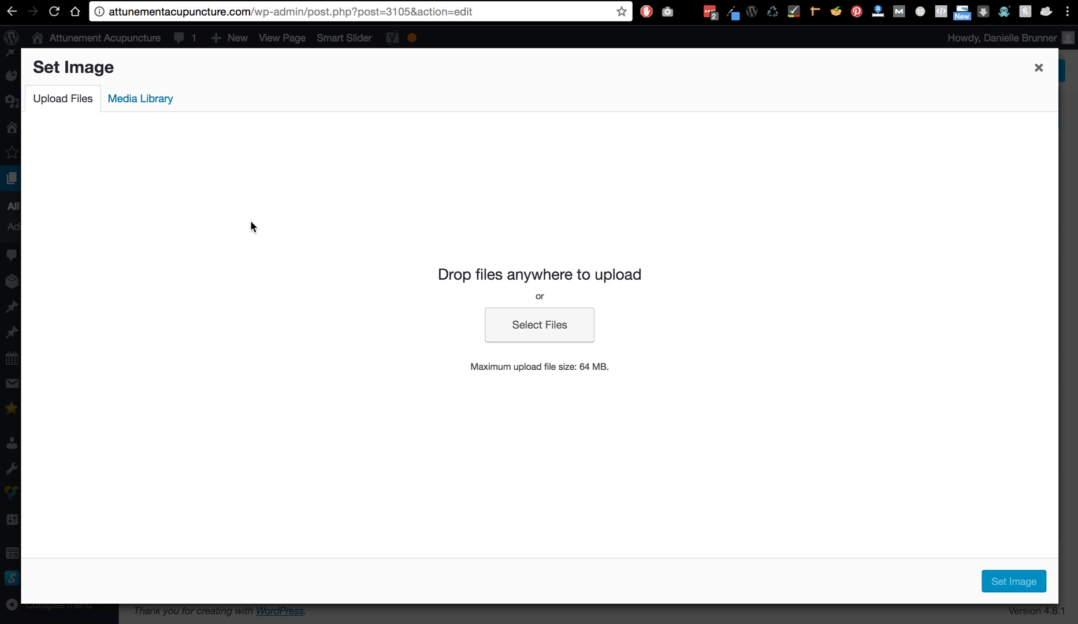
left_click(156, 109)
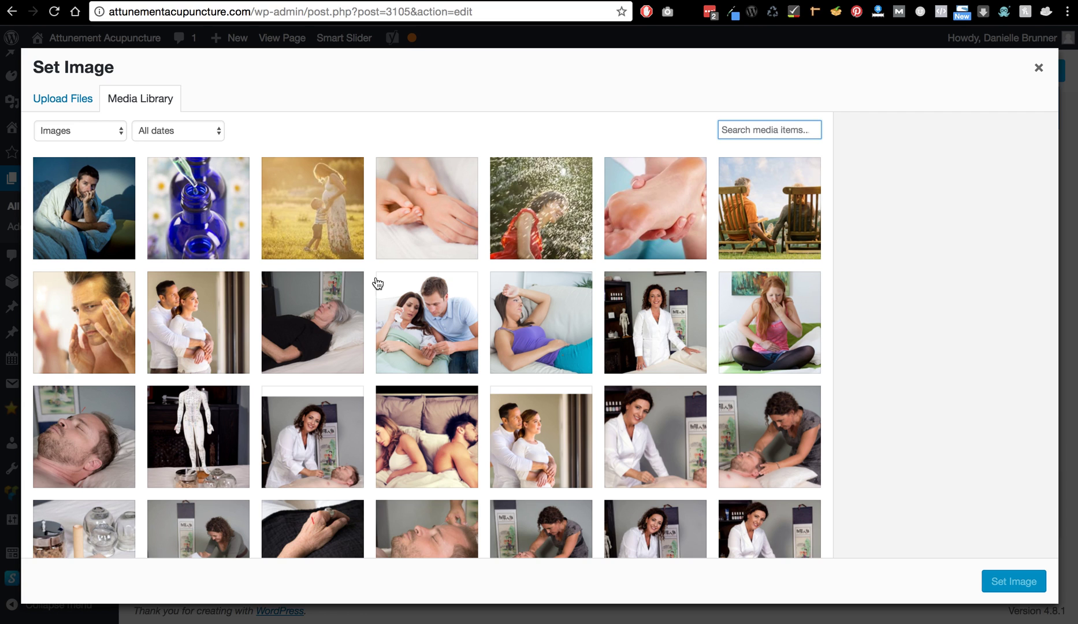
left_click(438, 223)
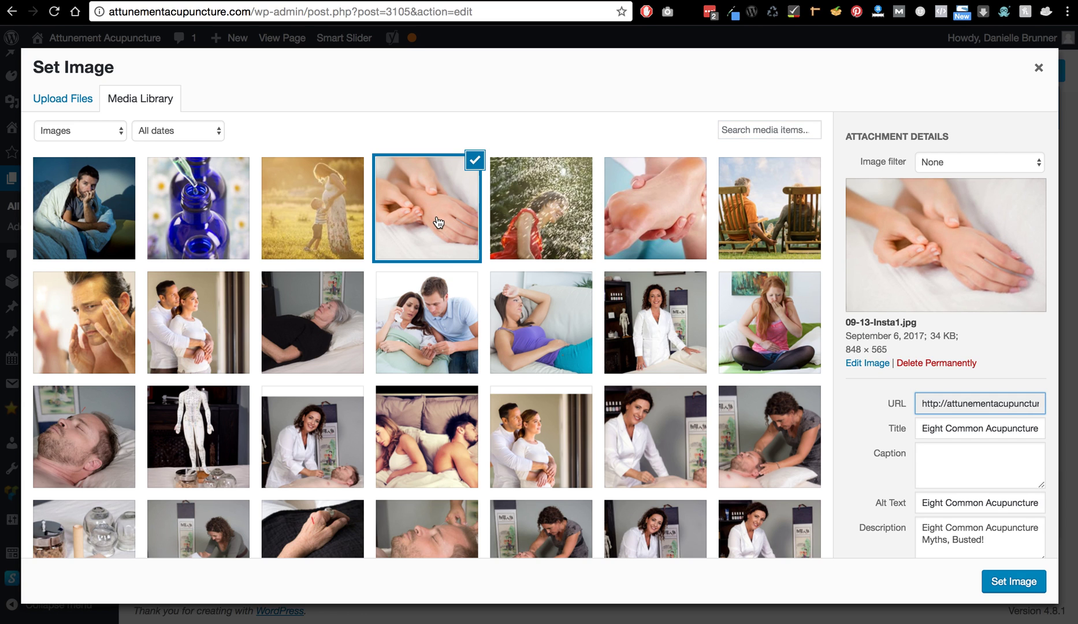
left_click(1039, 75)
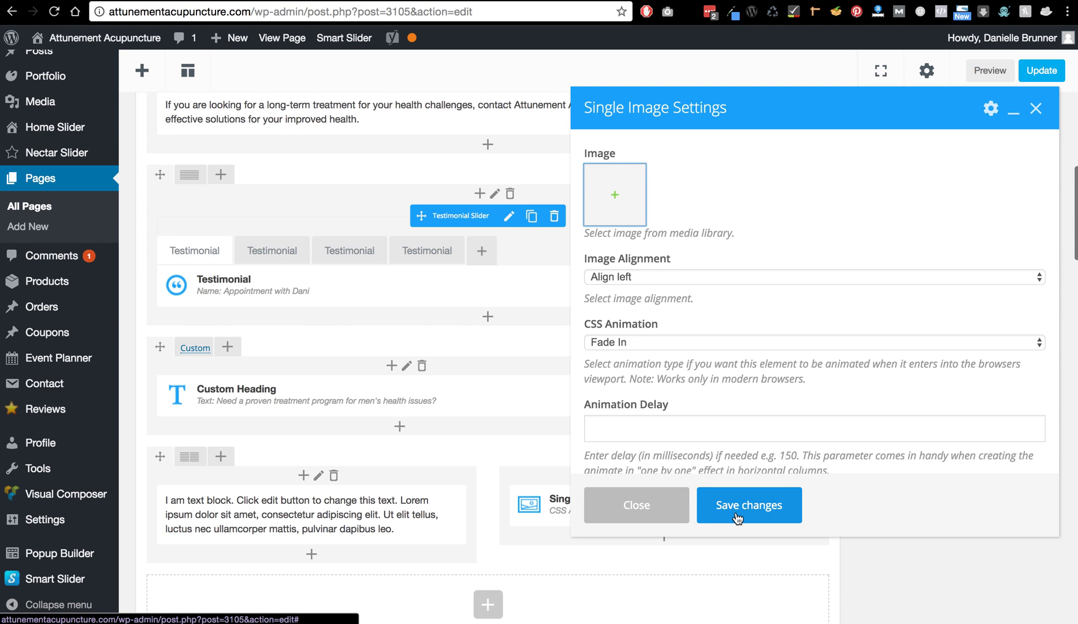
left_click(636, 510)
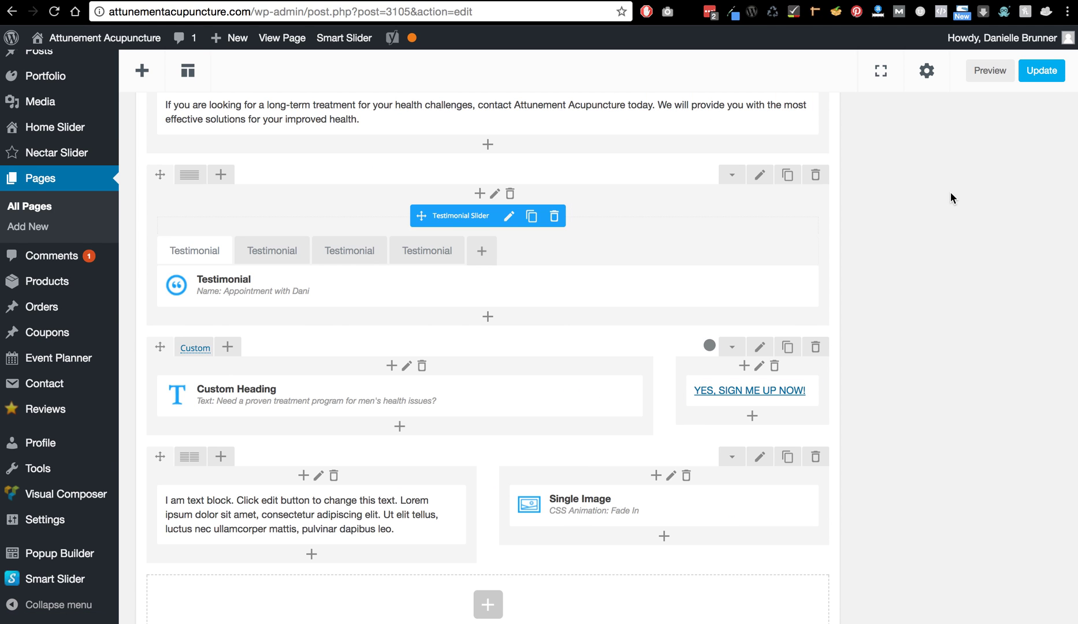
Step: Update the page, then visit the live Attunement Acupuncture site and open its Blog page
scroll(950, 192, "up", 3)
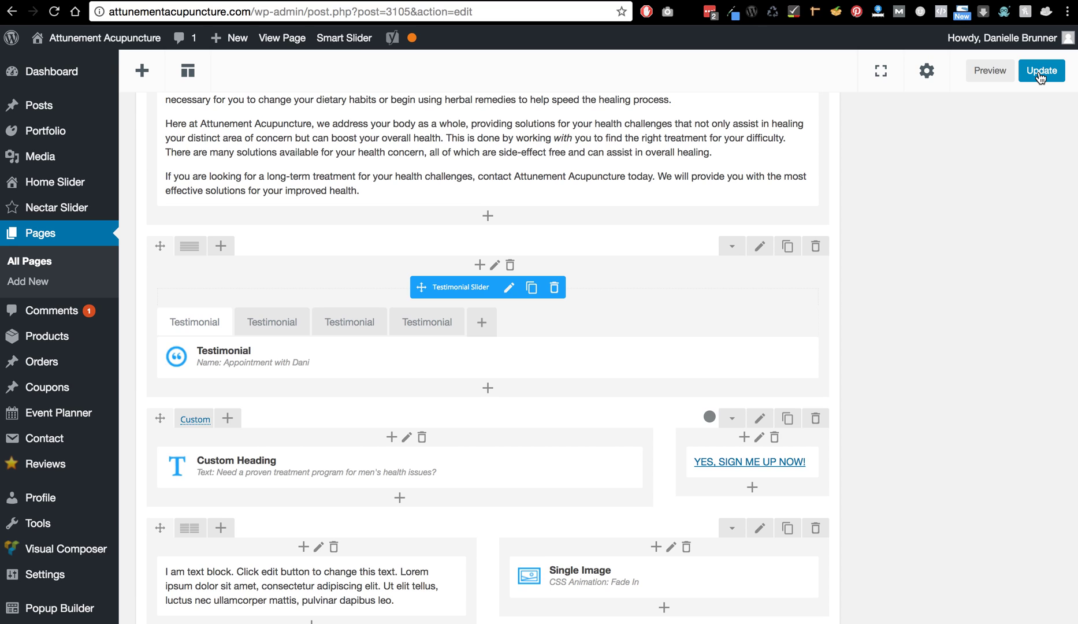
left_click(1041, 75)
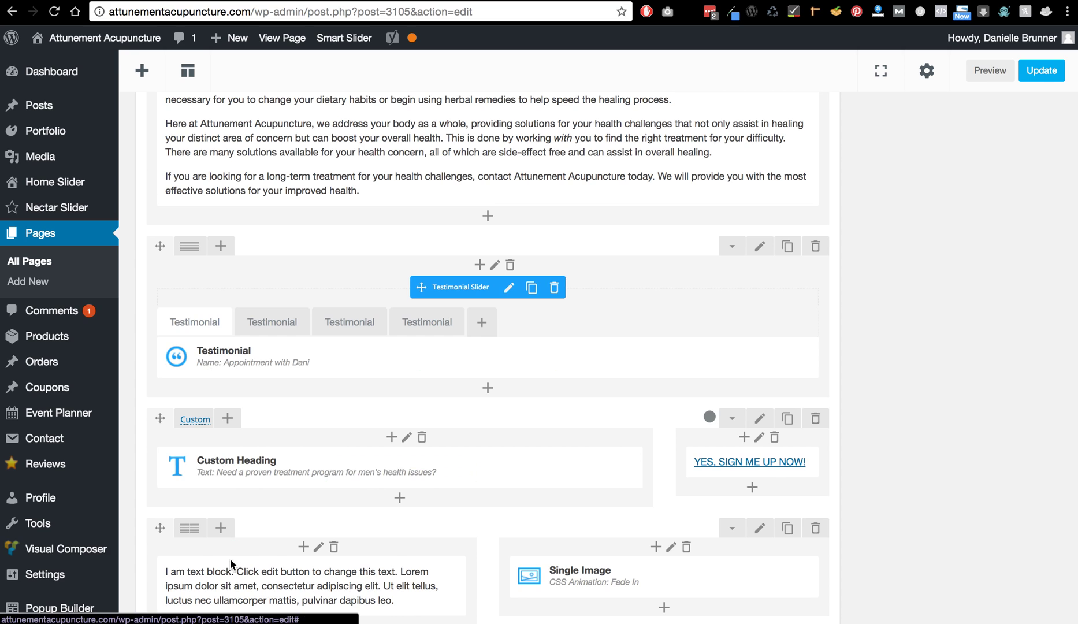
mouse_move(106, 212)
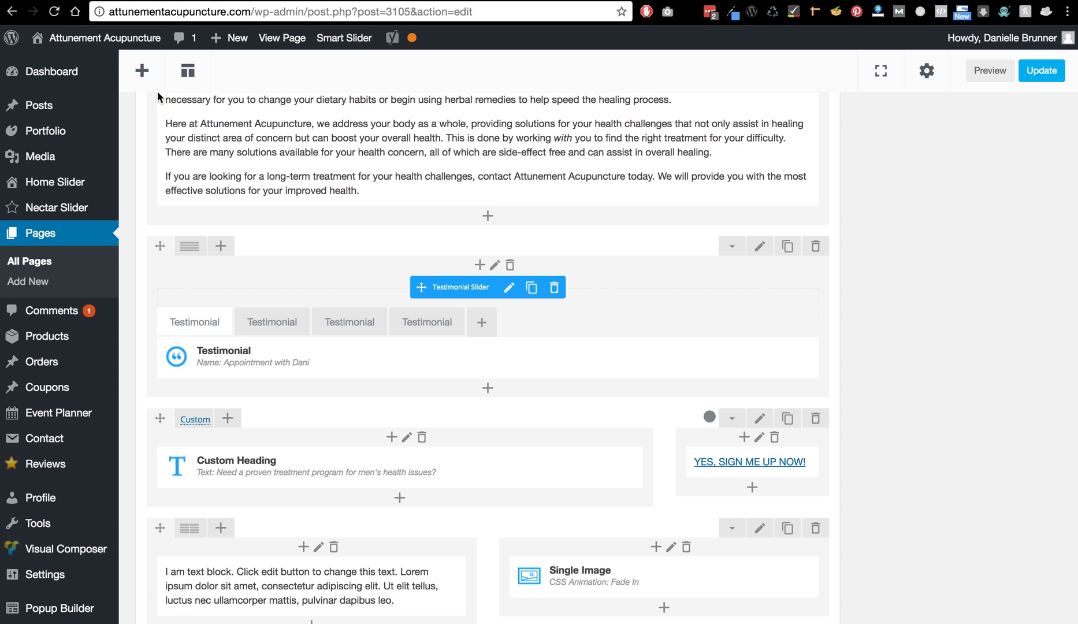
mouse_move(102, 63)
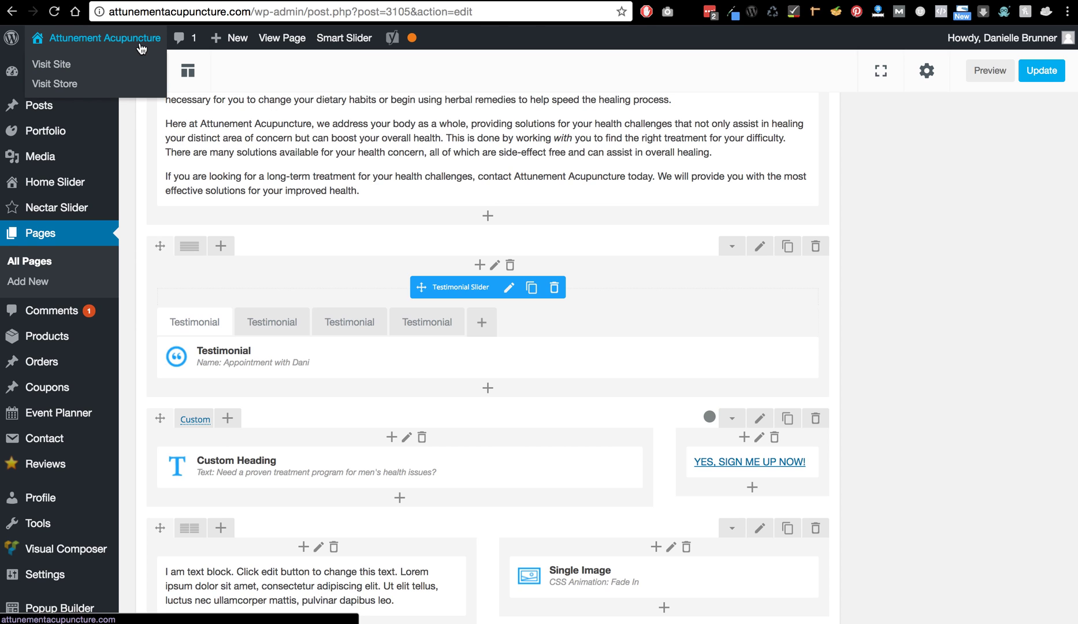
left_click(87, 64)
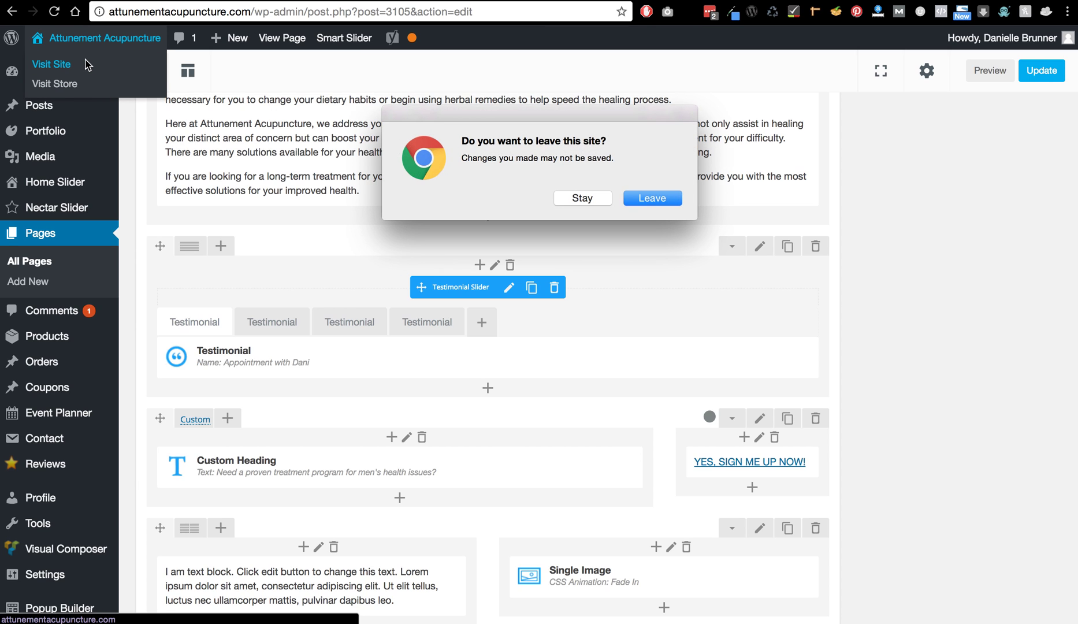
left_click(646, 194)
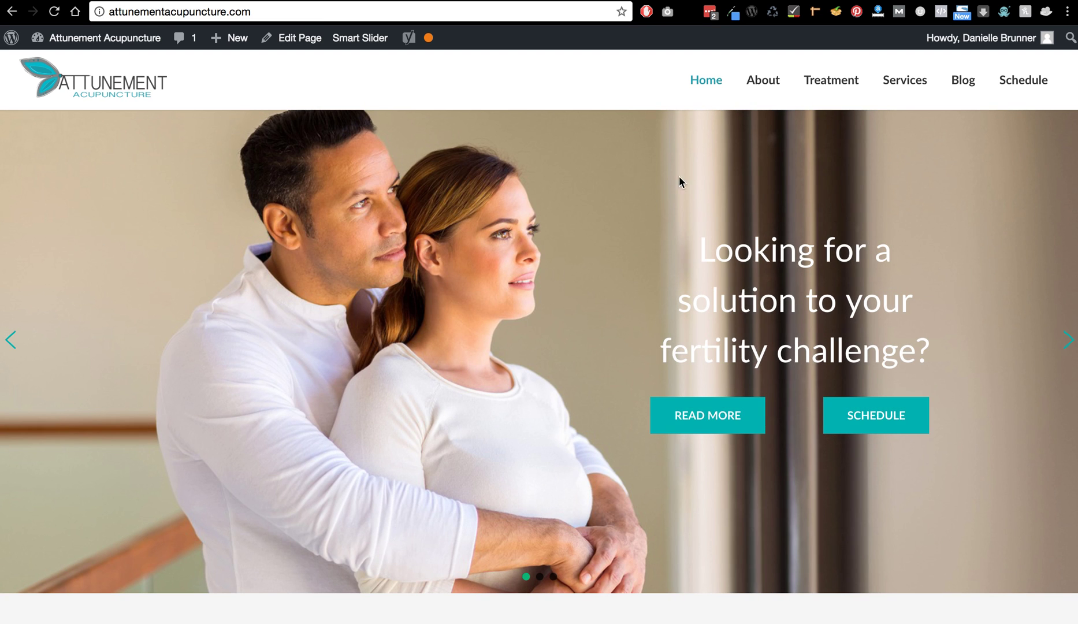
left_click(963, 85)
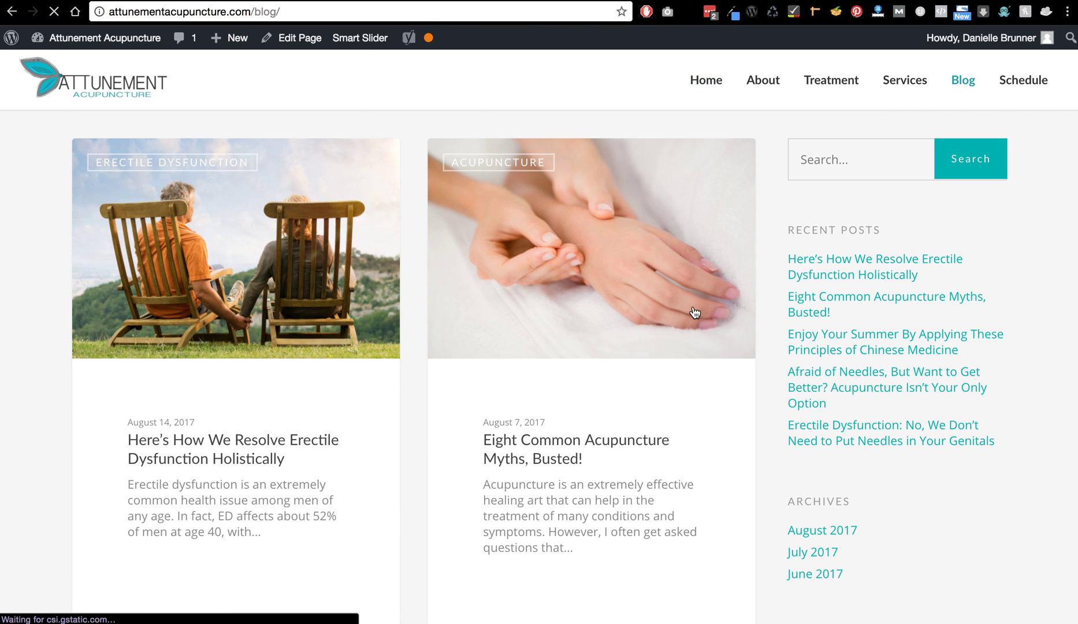
Step: Open the first blog post, 'Here's How We Resolve Erectile Dysfunction Holistically'
scroll(695, 312, "down", 1)
scroll(696, 313, "down", 3)
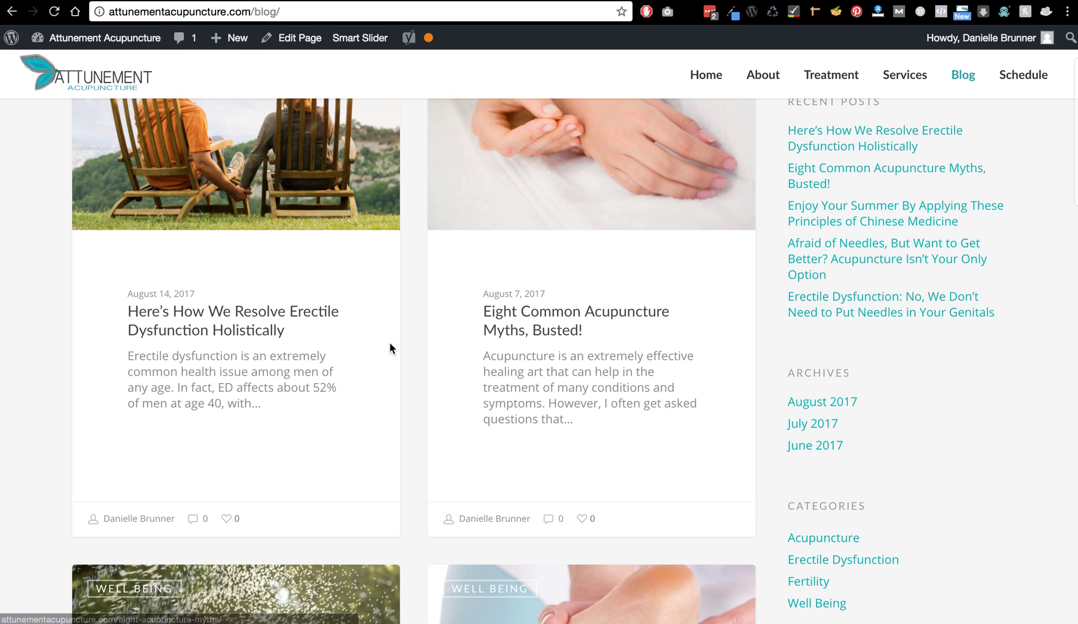
left_click(256, 336)
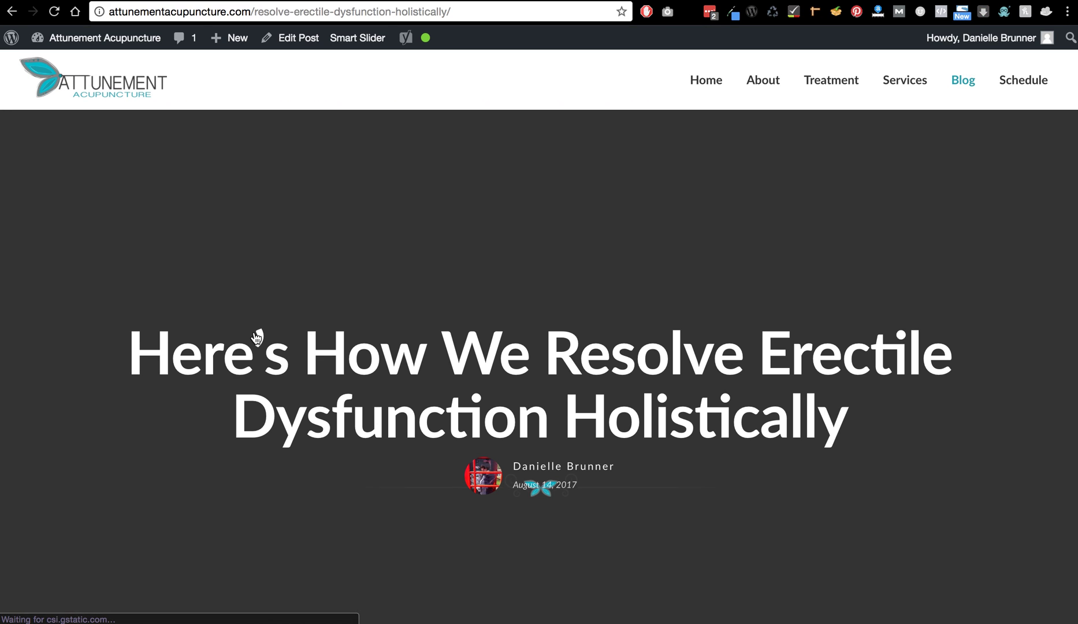
Step: Read through the article, then open the post in the editor
scroll(256, 337, "down", 6)
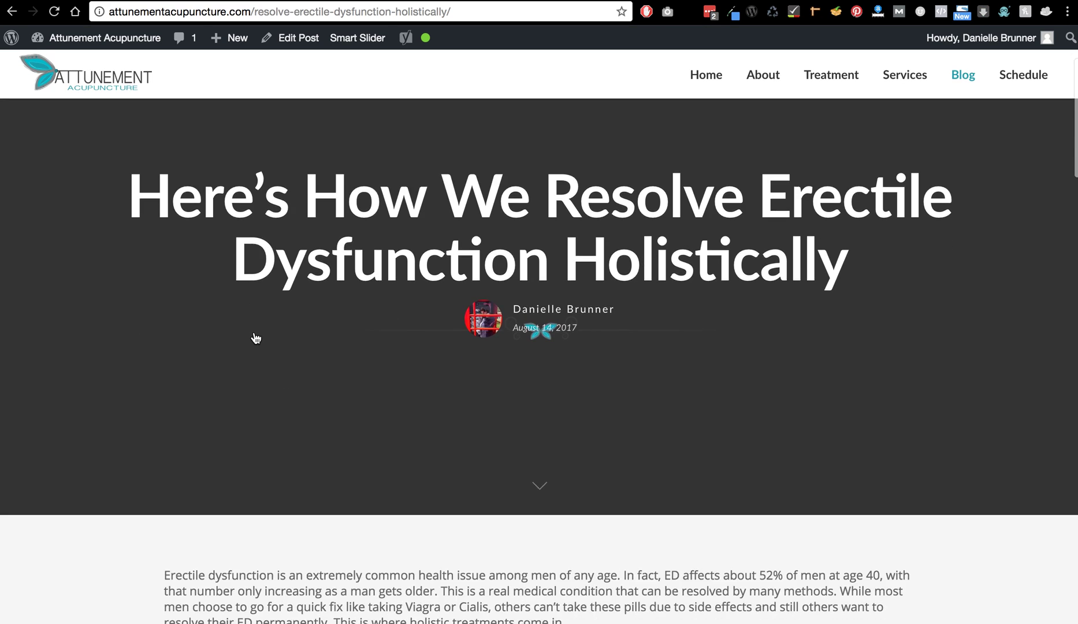
scroll(256, 338, "down", 3)
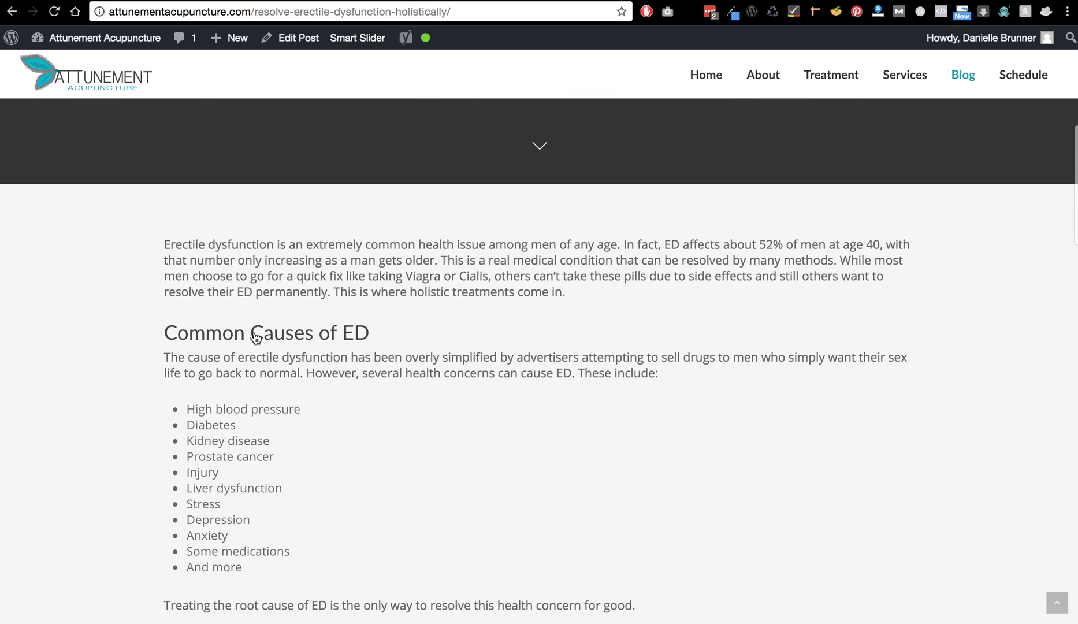
scroll(356, 393, "down", 9)
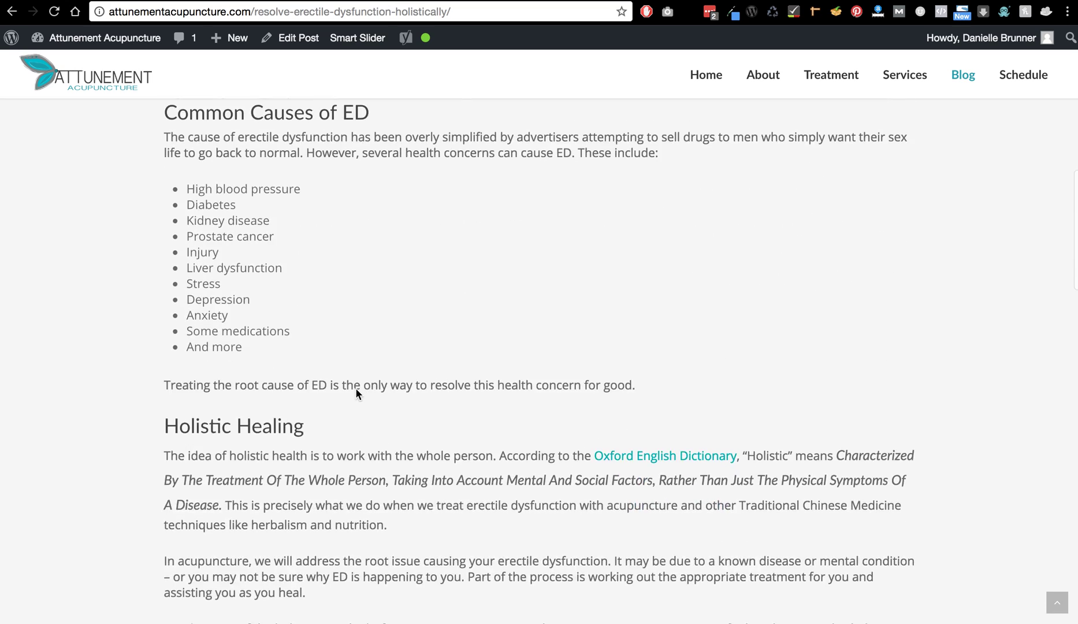
scroll(356, 392, "down", 3)
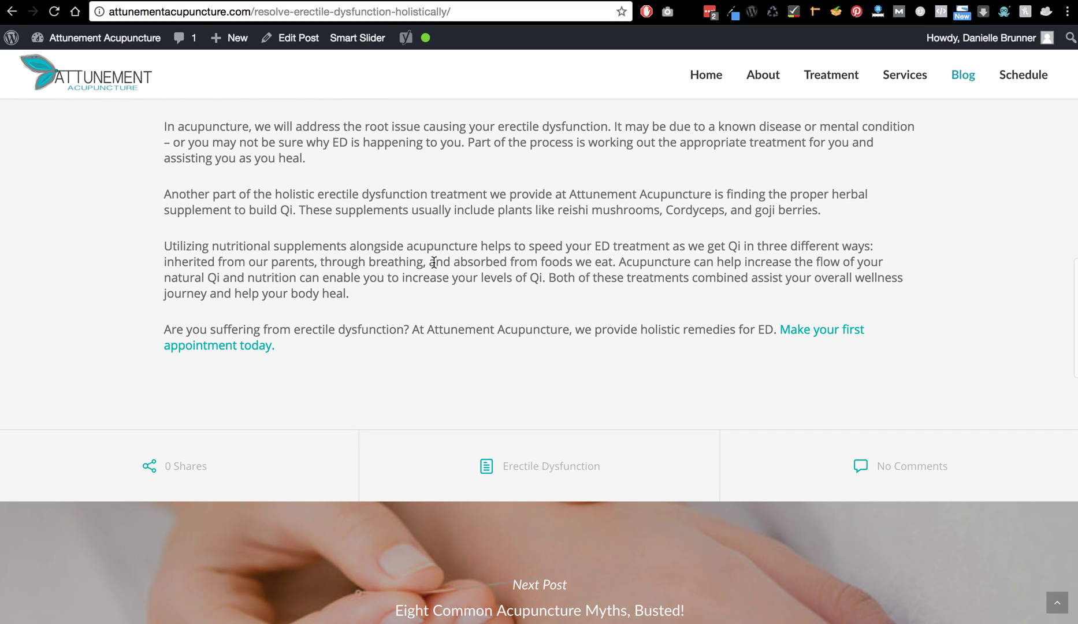
left_click(298, 38)
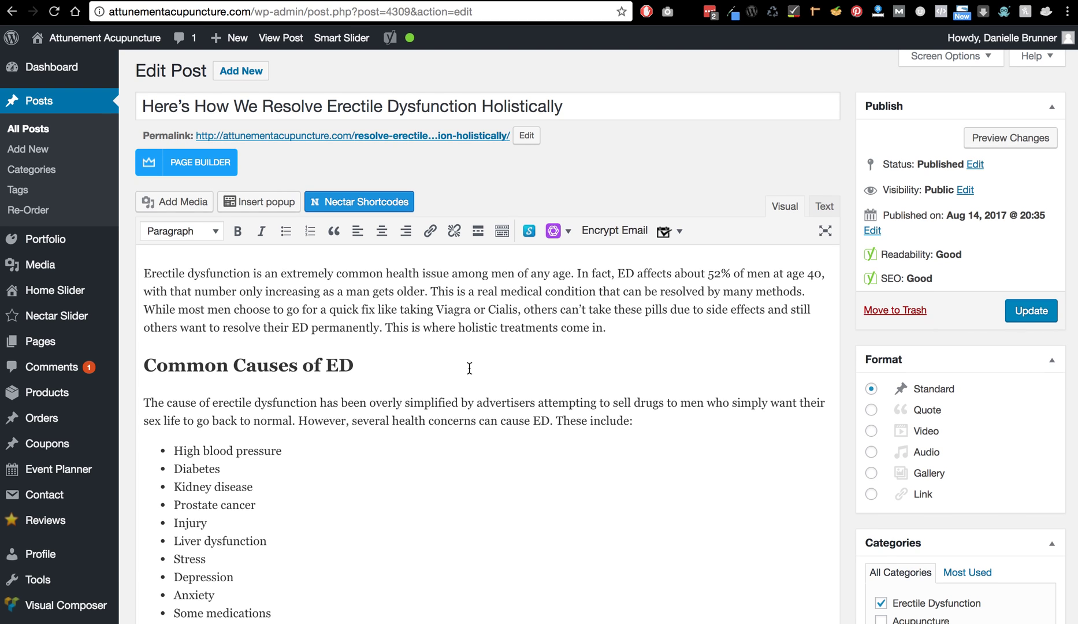
Step: Scroll the post editor down to the Yoast SEO box showing focus keyword Erectile dysfunction
scroll(469, 368, "down", 3)
scroll(469, 368, "down", 4)
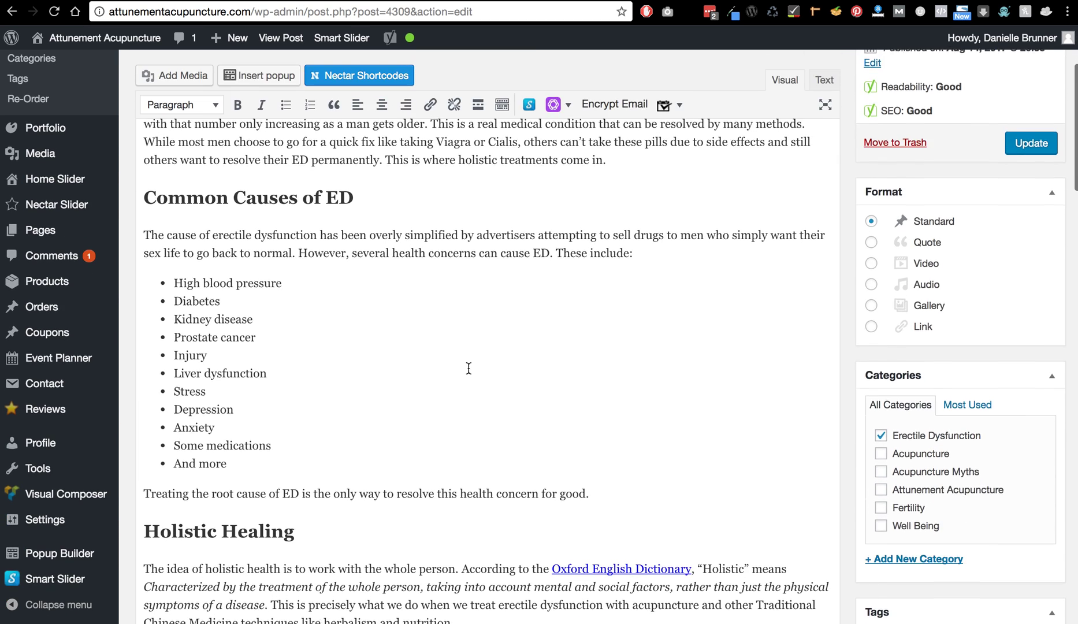
scroll(200, 490, "down", 8)
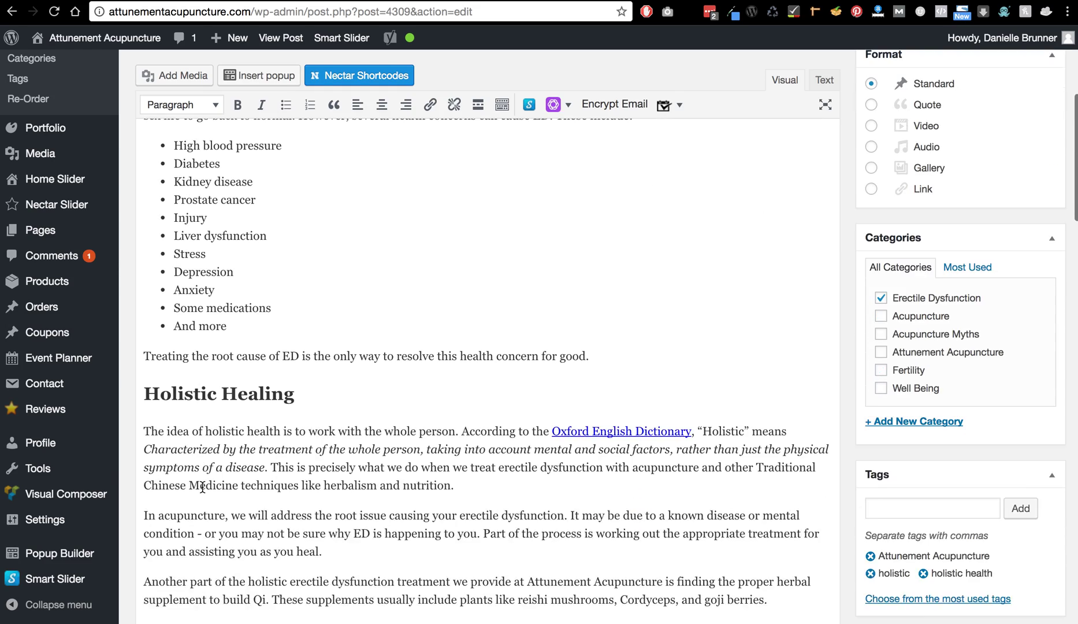
scroll(202, 487, "down", 12)
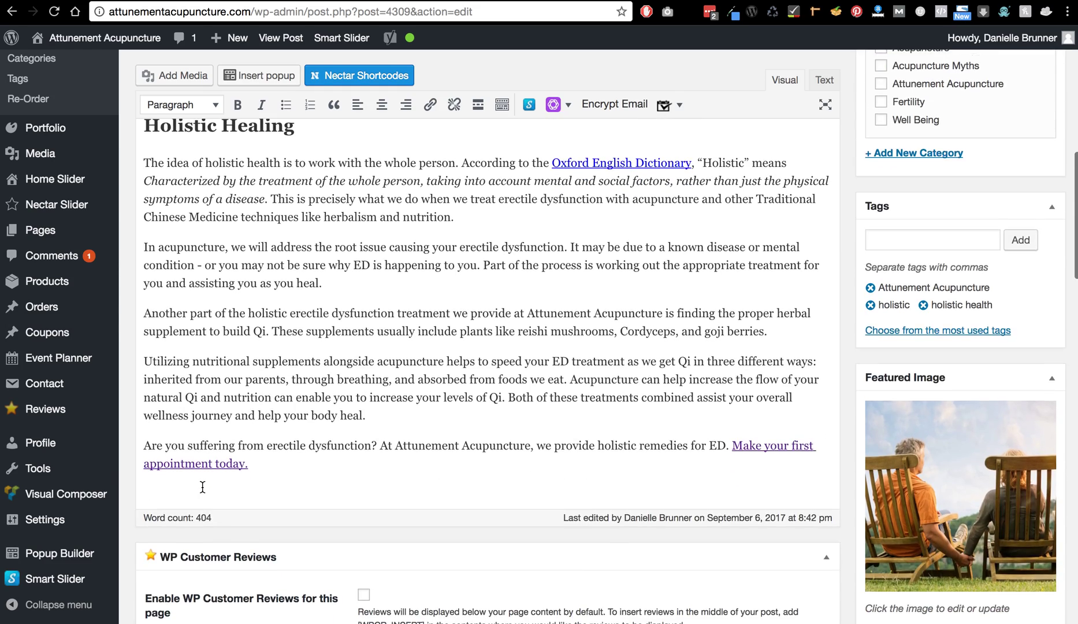
scroll(202, 491, "down", 4)
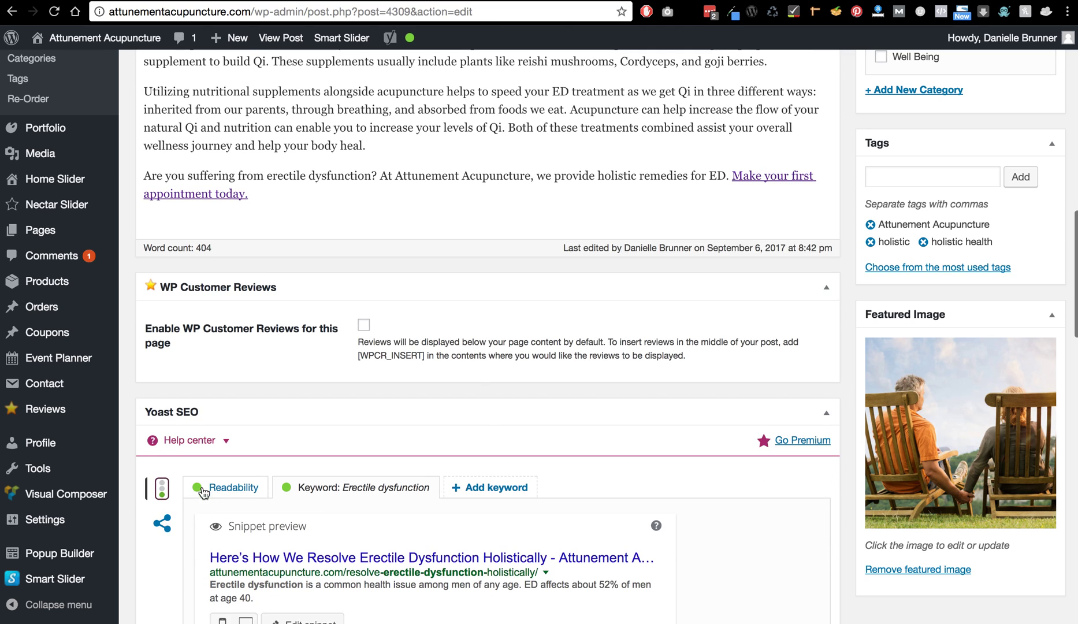
scroll(516, 437, "down", 2)
scroll(516, 438, "down", 5)
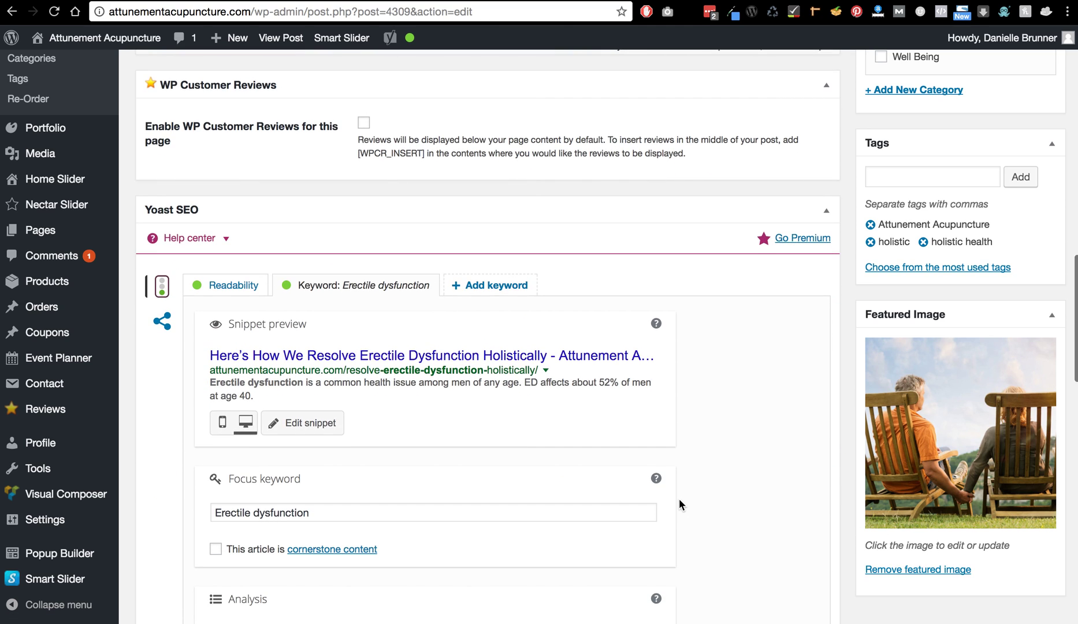
scroll(680, 504, "down", 1)
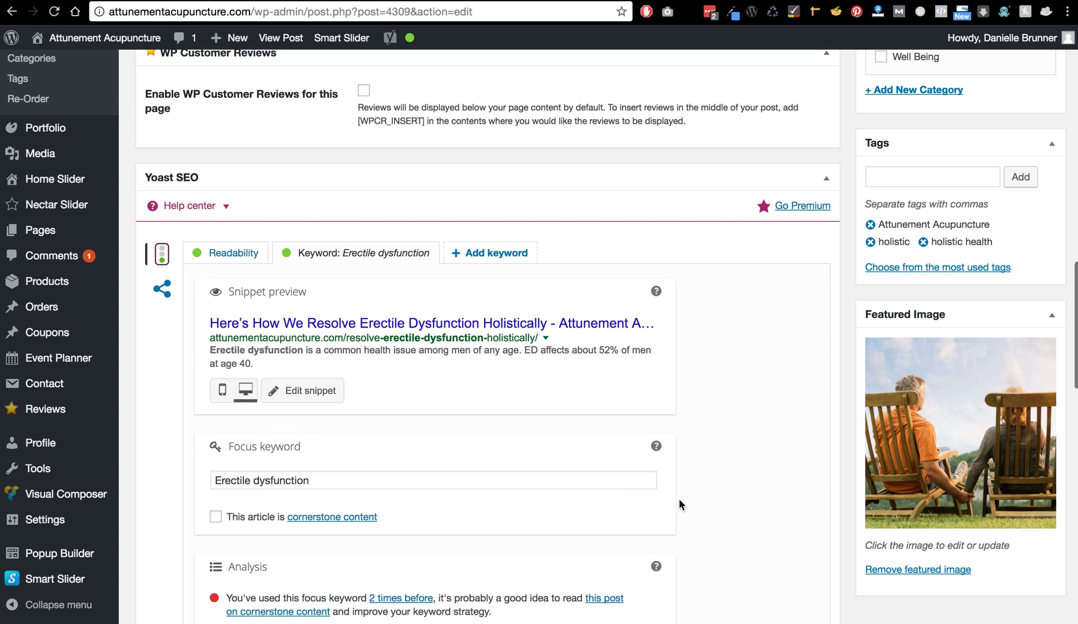
left_click(317, 398)
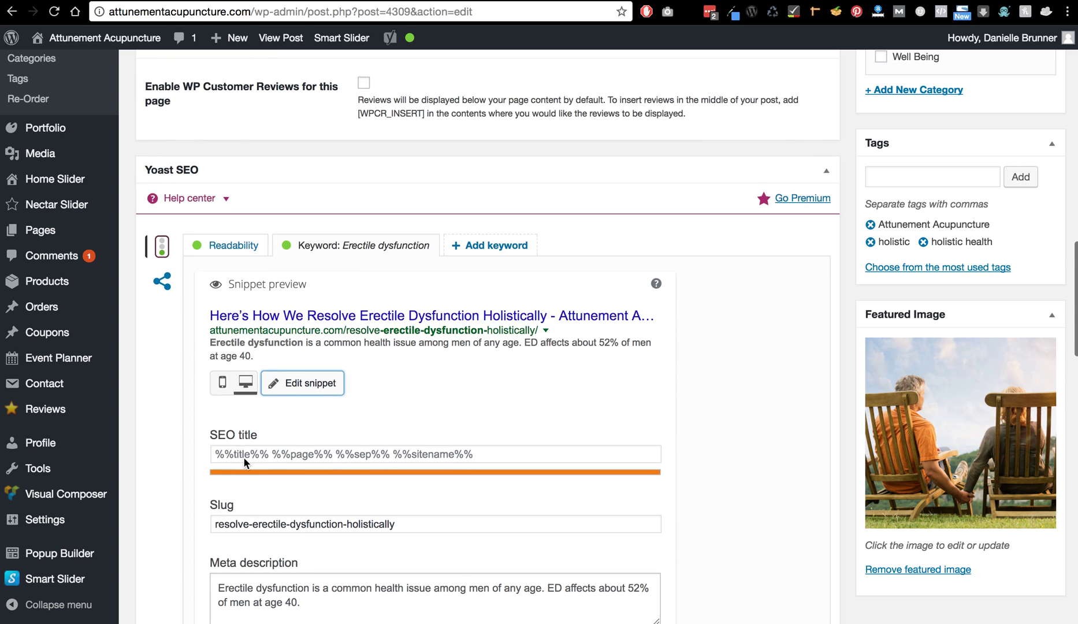
scroll(249, 450, "down", 5)
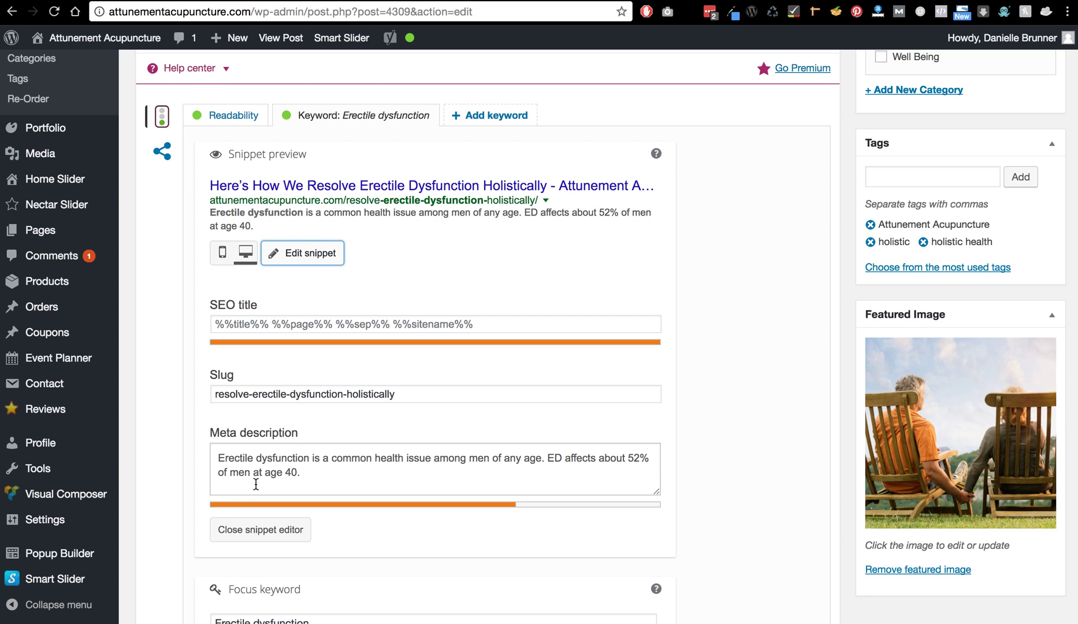
scroll(339, 478, "down", 5)
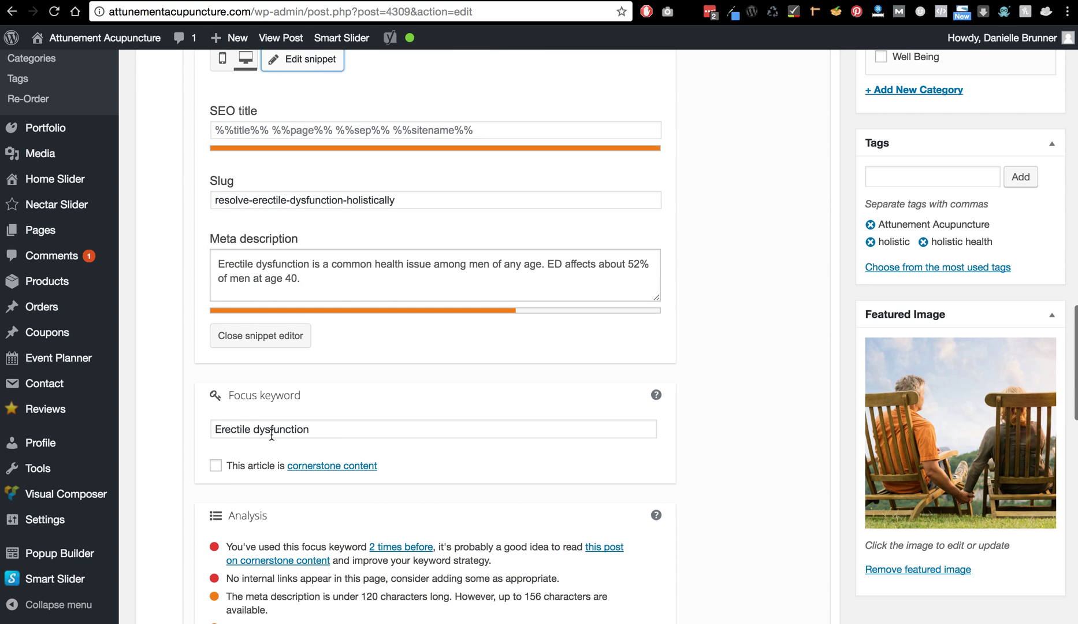
scroll(309, 432, "up", 3)
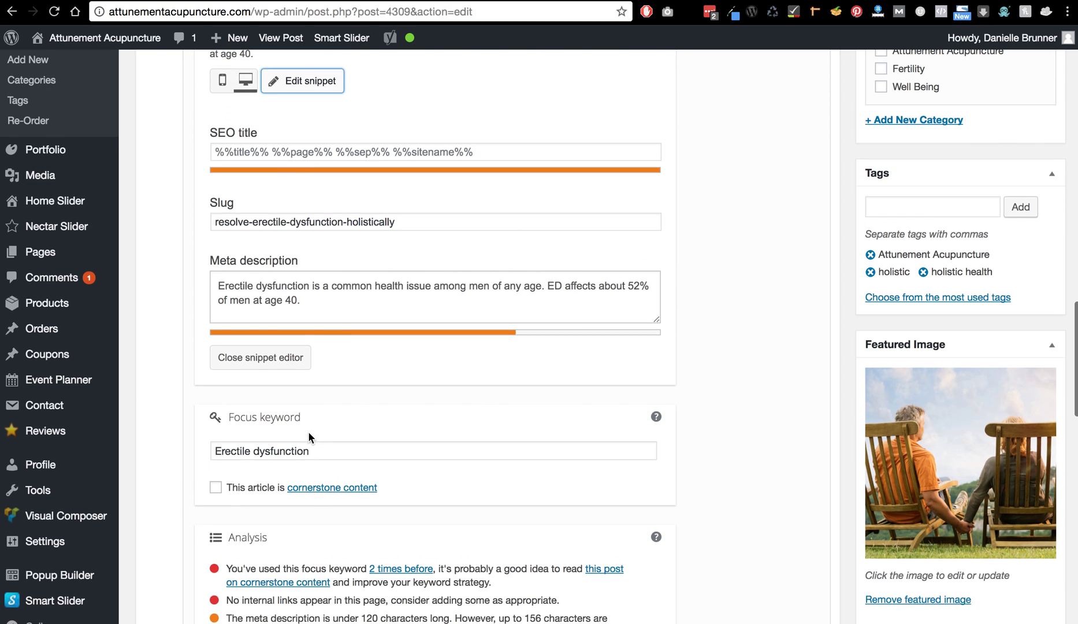
scroll(309, 432, "up", 6)
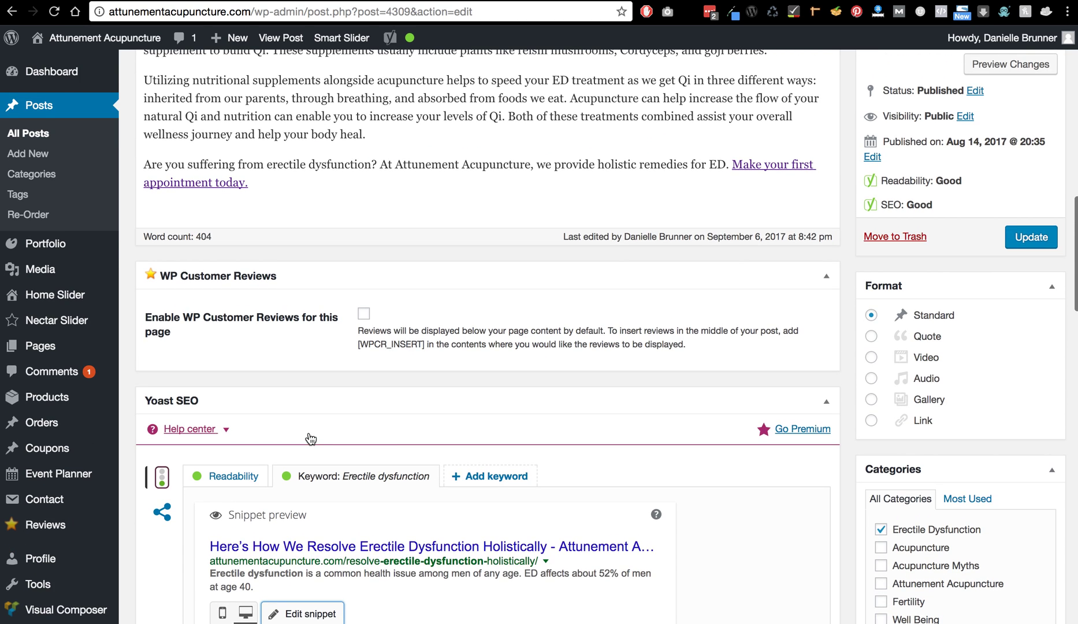
scroll(311, 439, "up", 2)
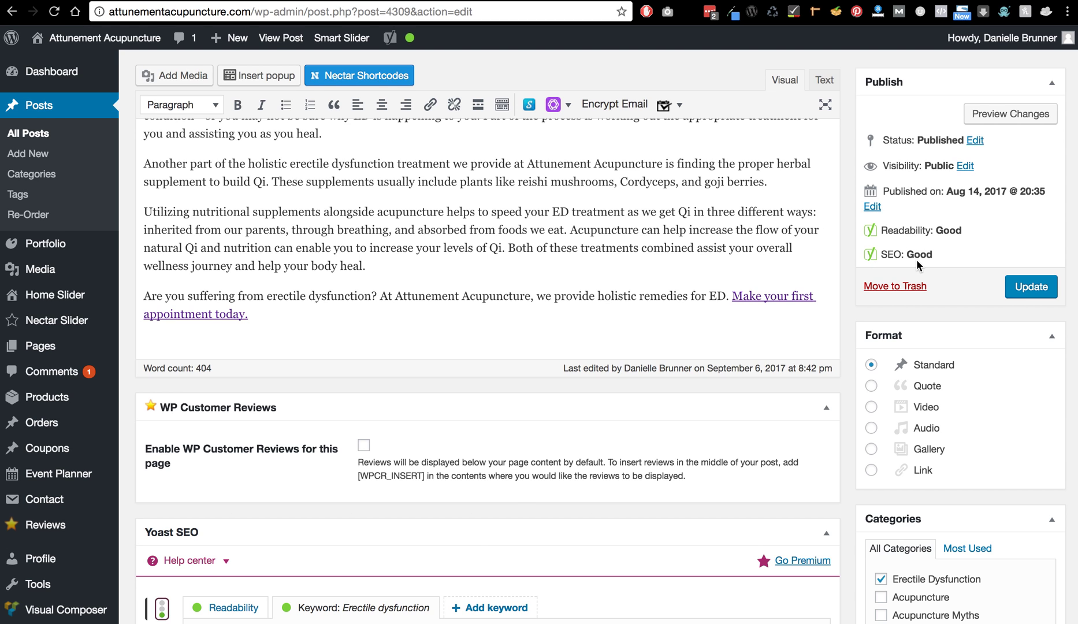
scroll(519, 494, "down", 8)
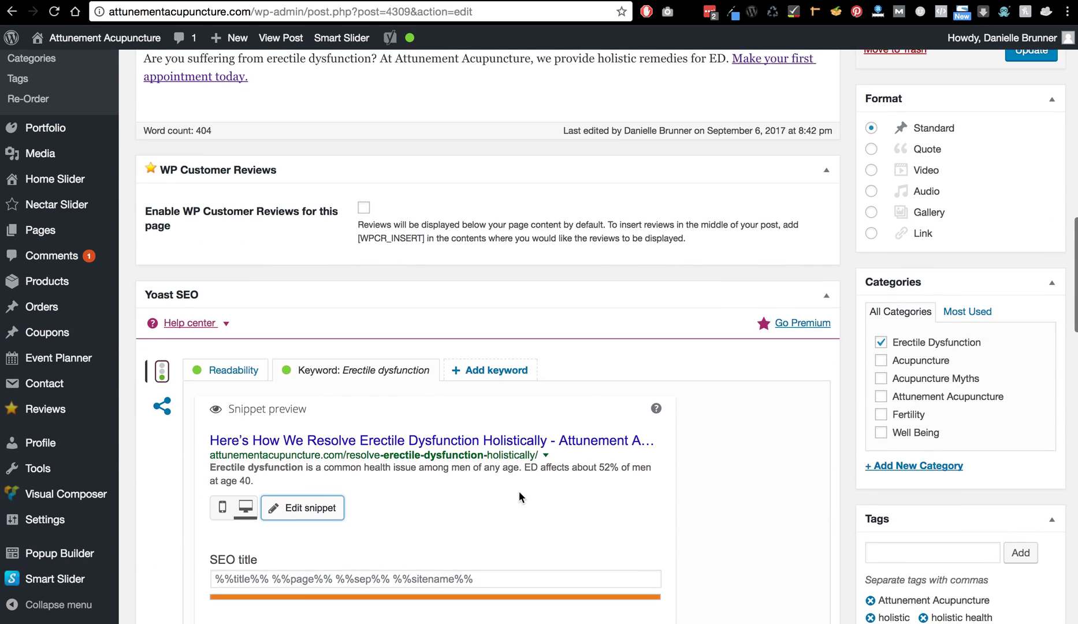
scroll(519, 491, "down", 5)
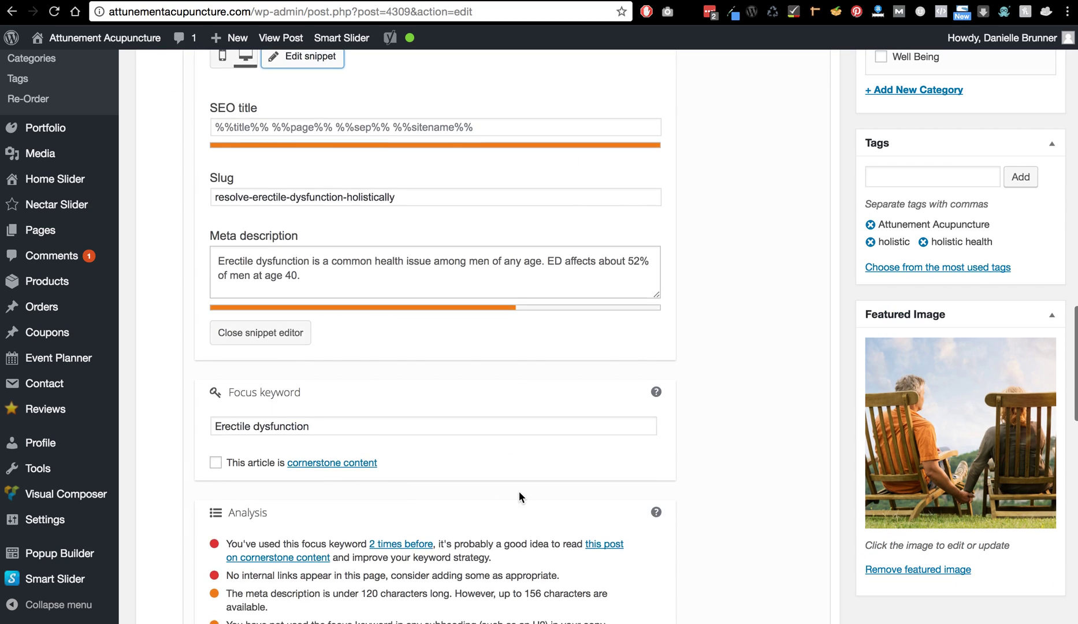
scroll(519, 491, "down", 1)
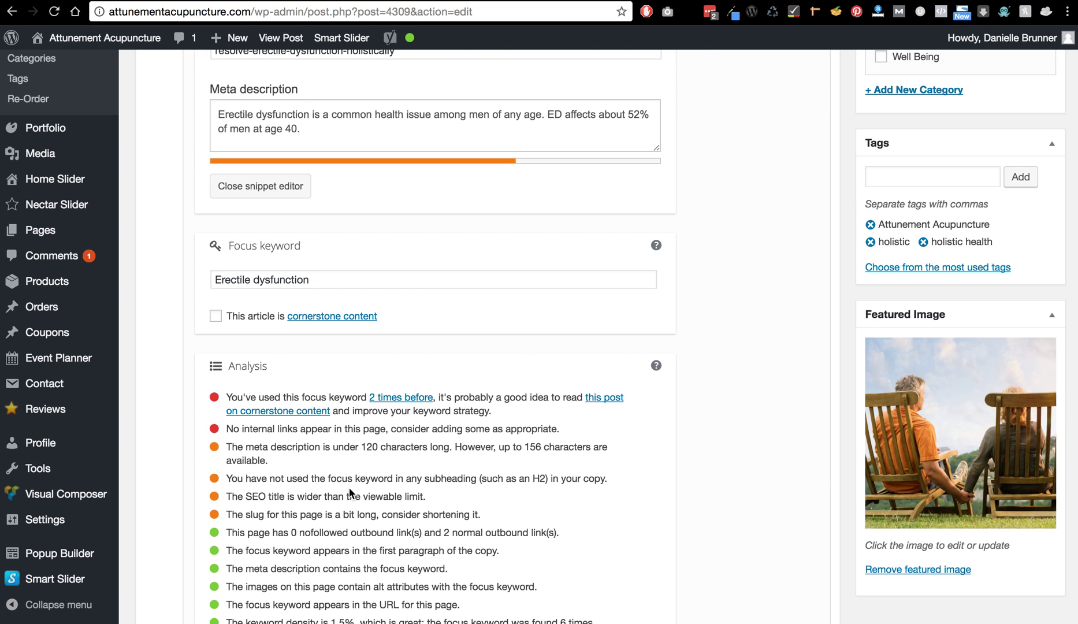
scroll(789, 326, "up", 5)
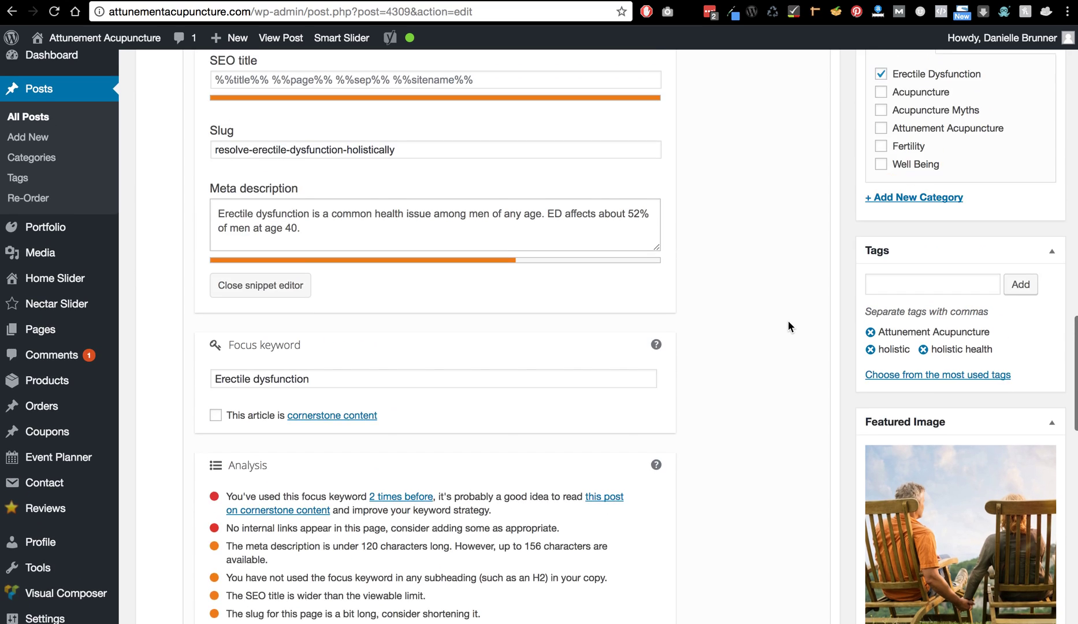
scroll(789, 326, "up", 4)
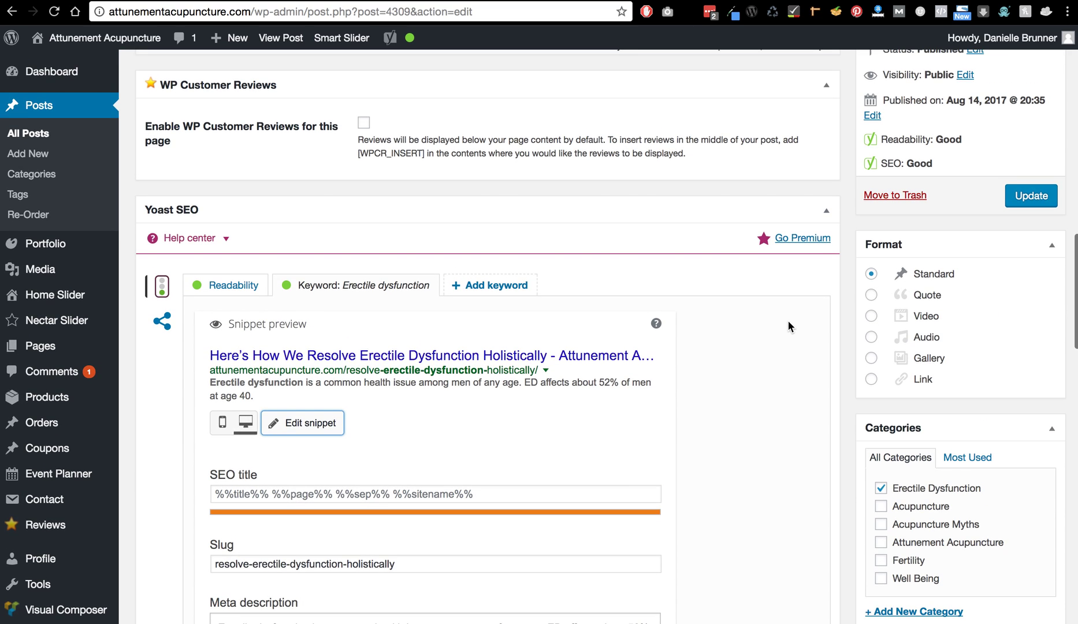
scroll(789, 326, "up", 6)
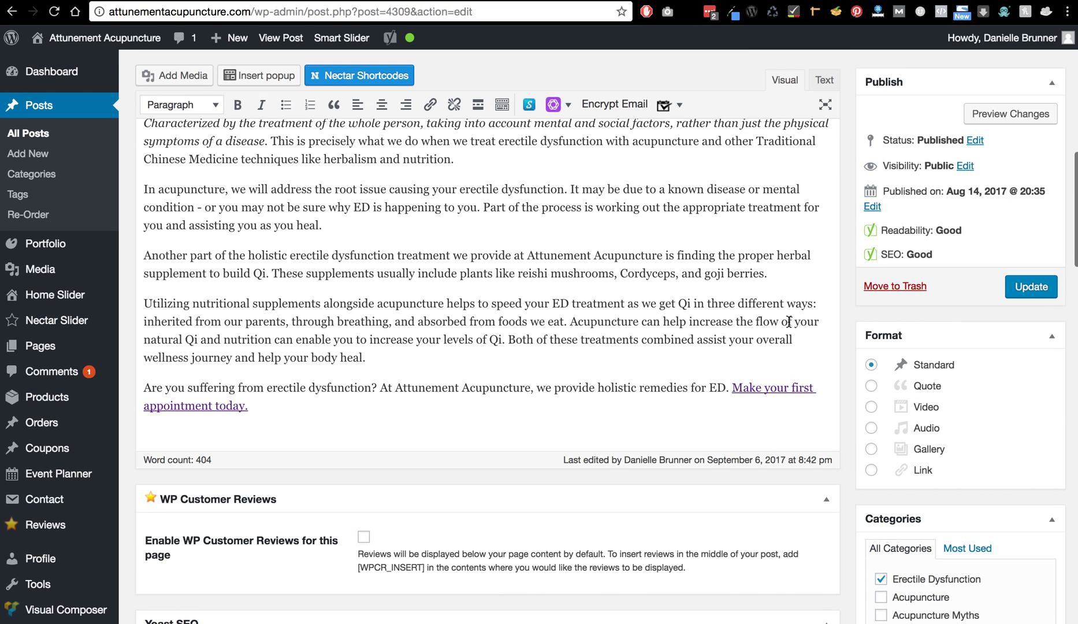
scroll(988, 406, "down", 3)
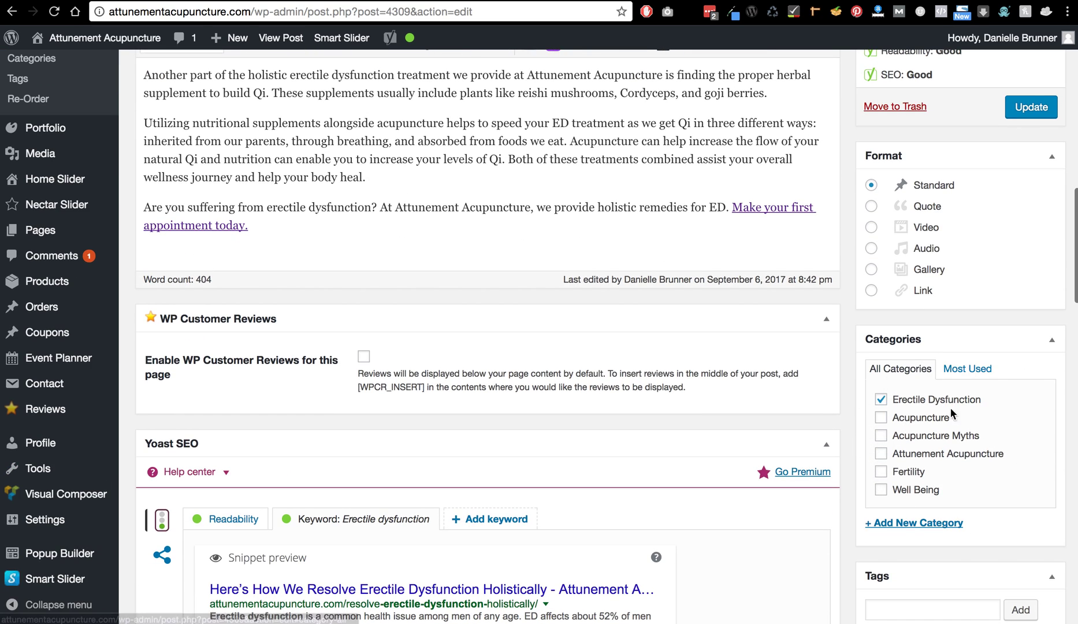
scroll(914, 504, "down", 1)
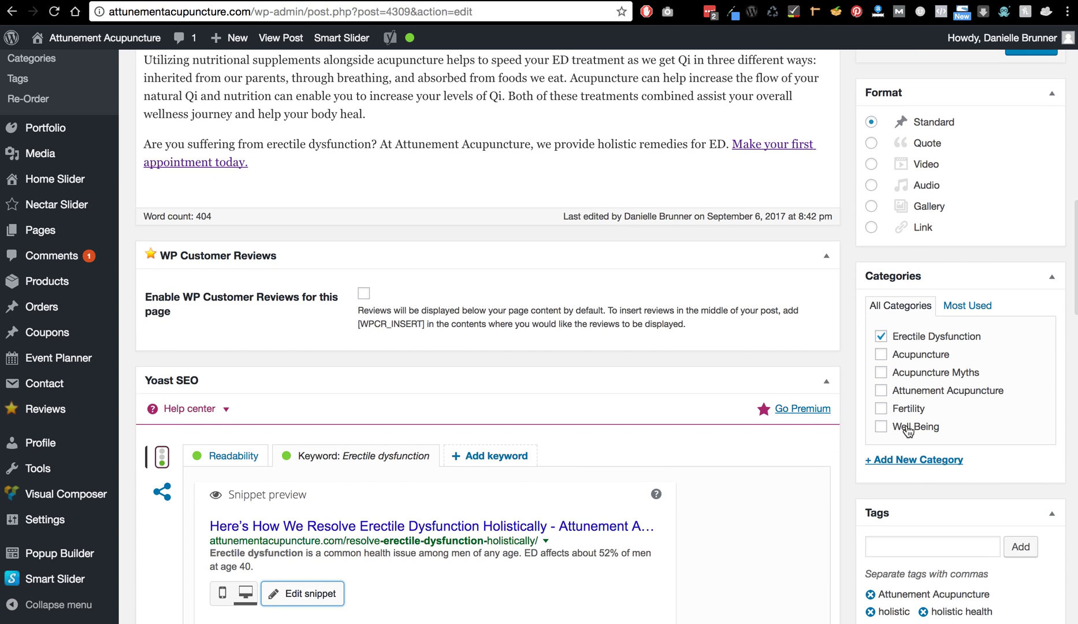
scroll(907, 425, "down", 1)
scroll(906, 427, "down", 2)
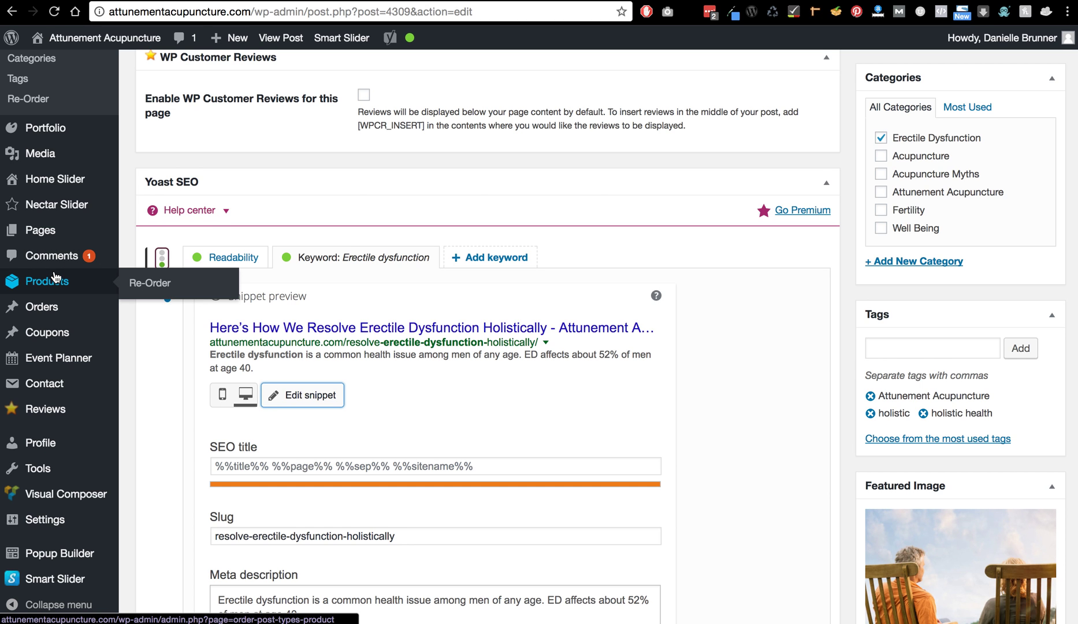
Step: Return to the top of the post and create a new blank post via + New > Post
scroll(55, 277, "up", 3)
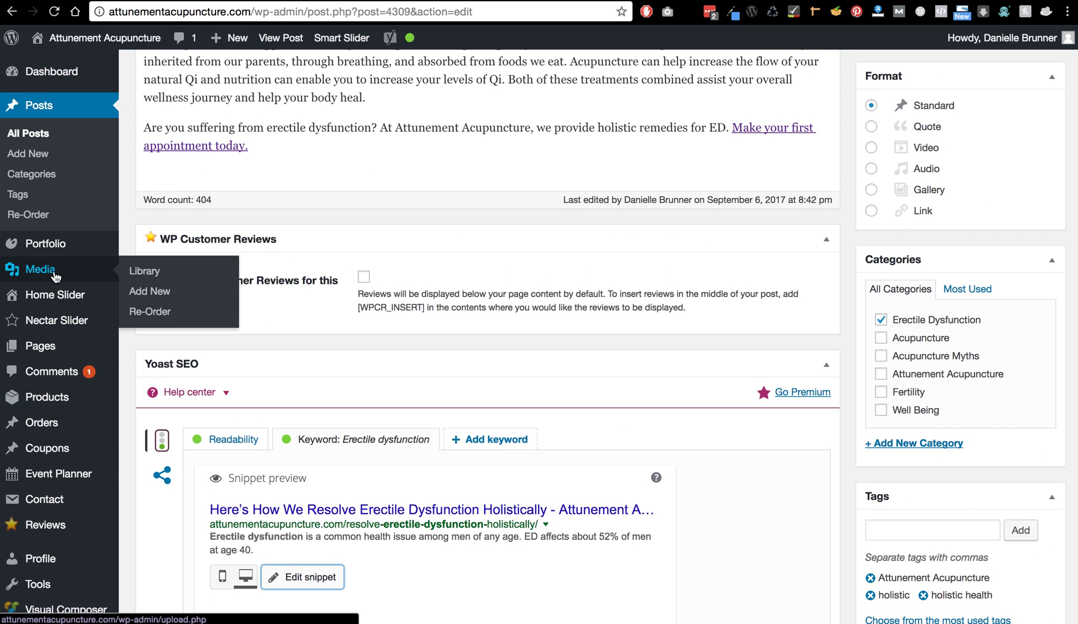
scroll(267, 148, "up", 4)
scroll(268, 147, "up", 5)
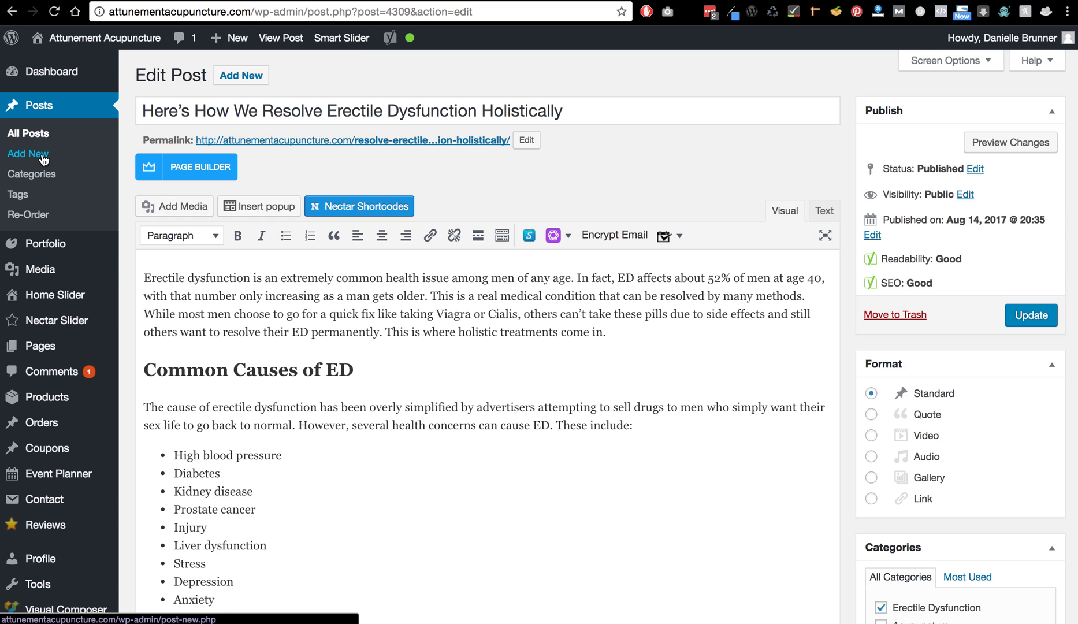
mouse_move(243, 45)
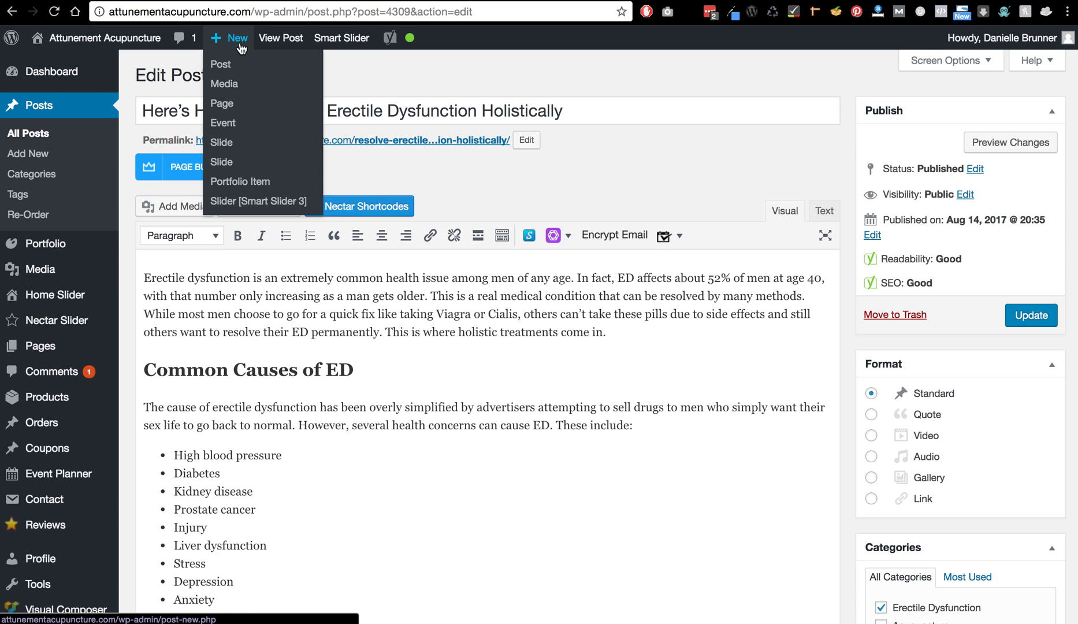
left_click(226, 68)
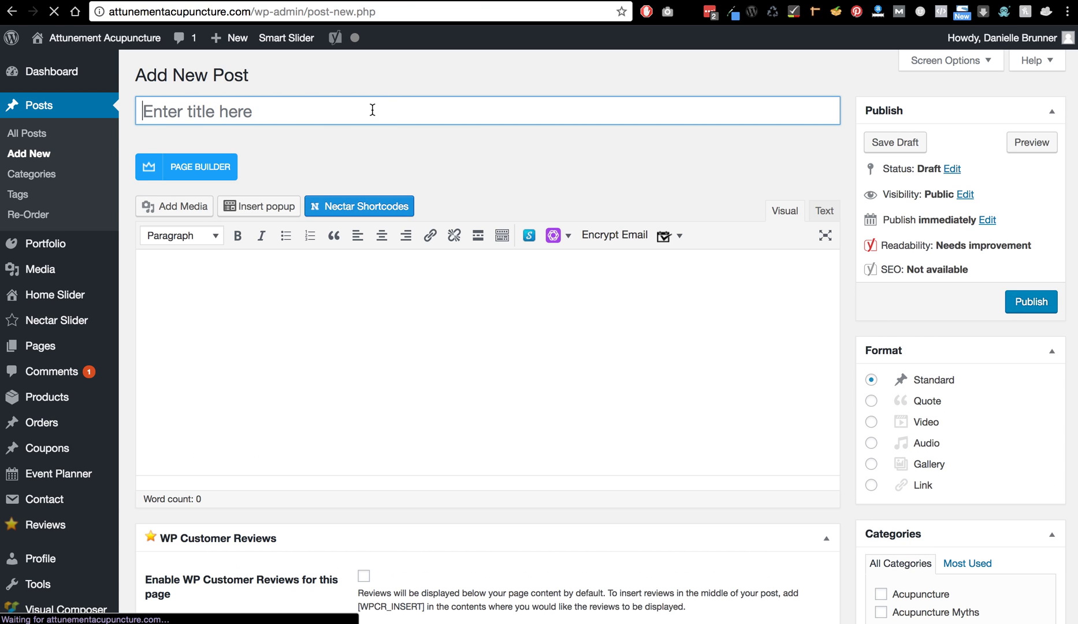
left_click(191, 288)
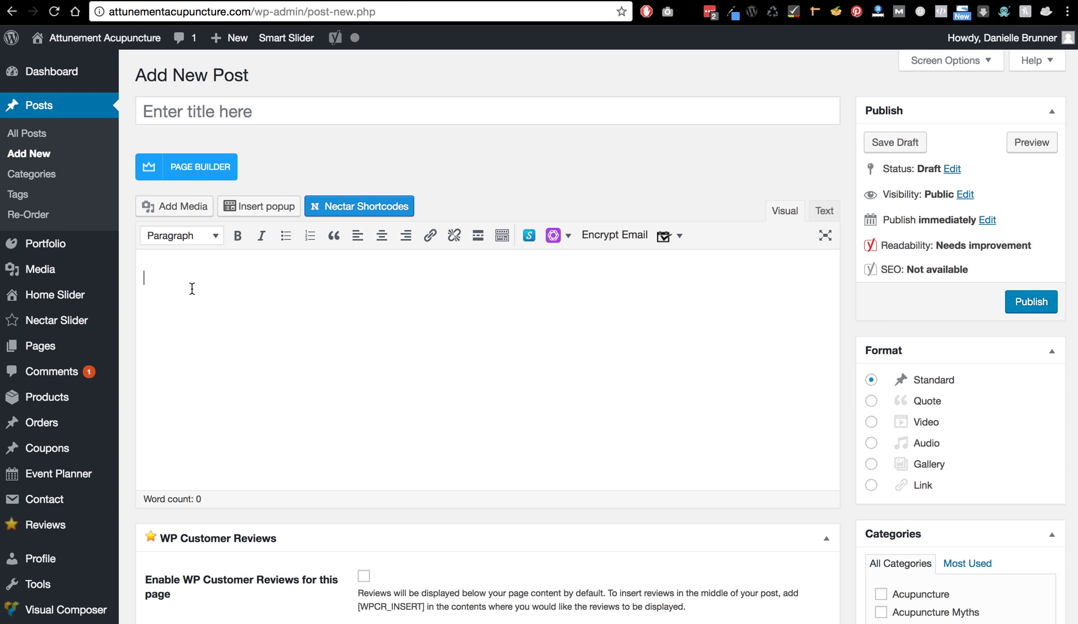
scroll(463, 323, "down", 5)
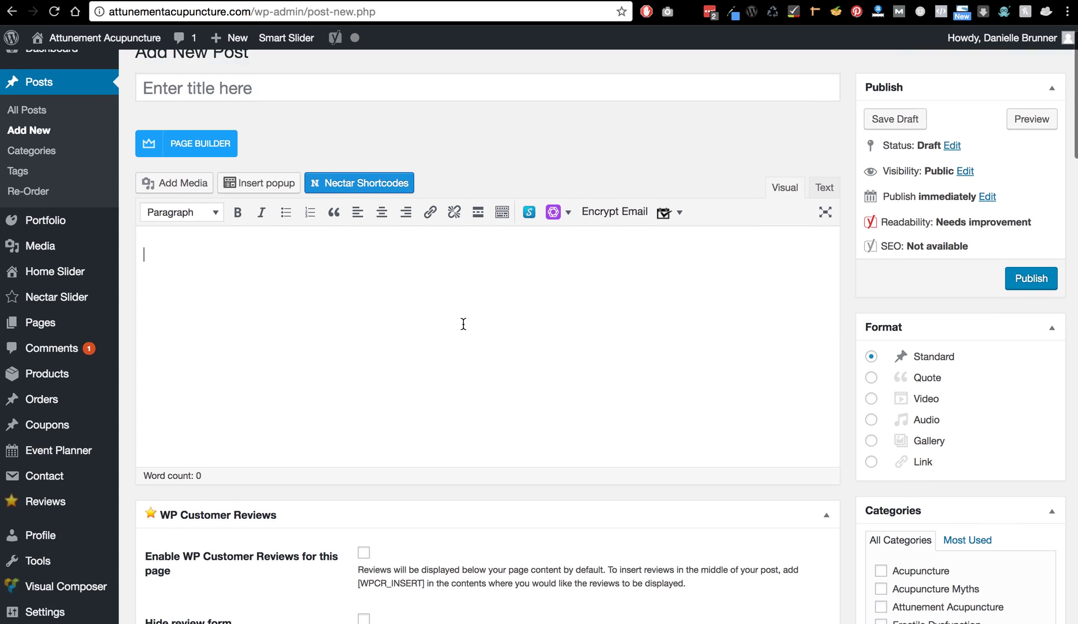
scroll(463, 324, "down", 4)
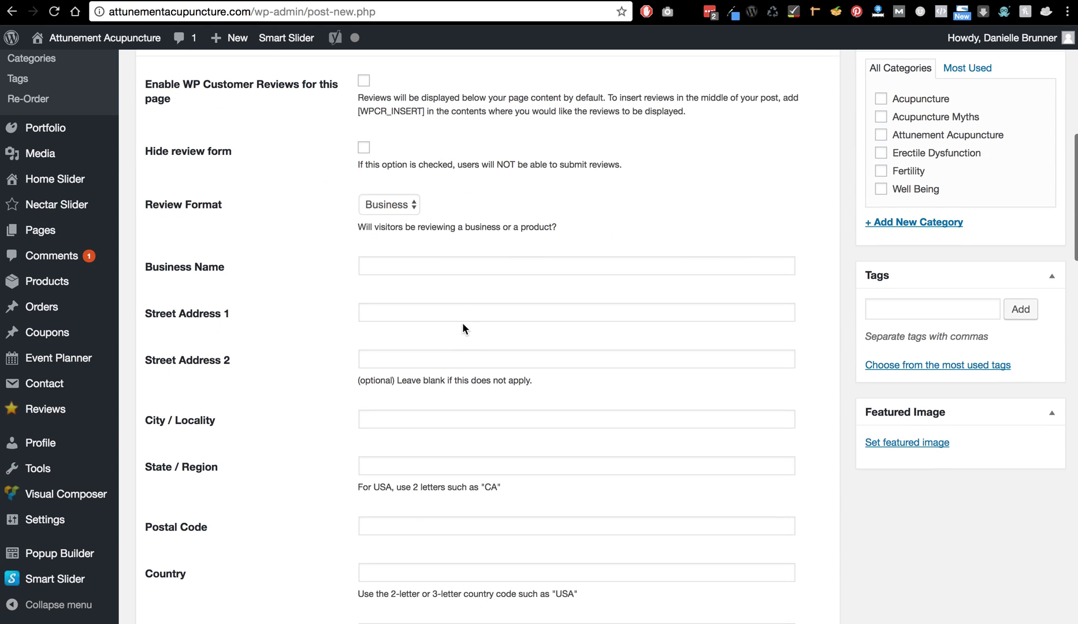
scroll(462, 322, "down", 5)
scroll(462, 323, "down", 5)
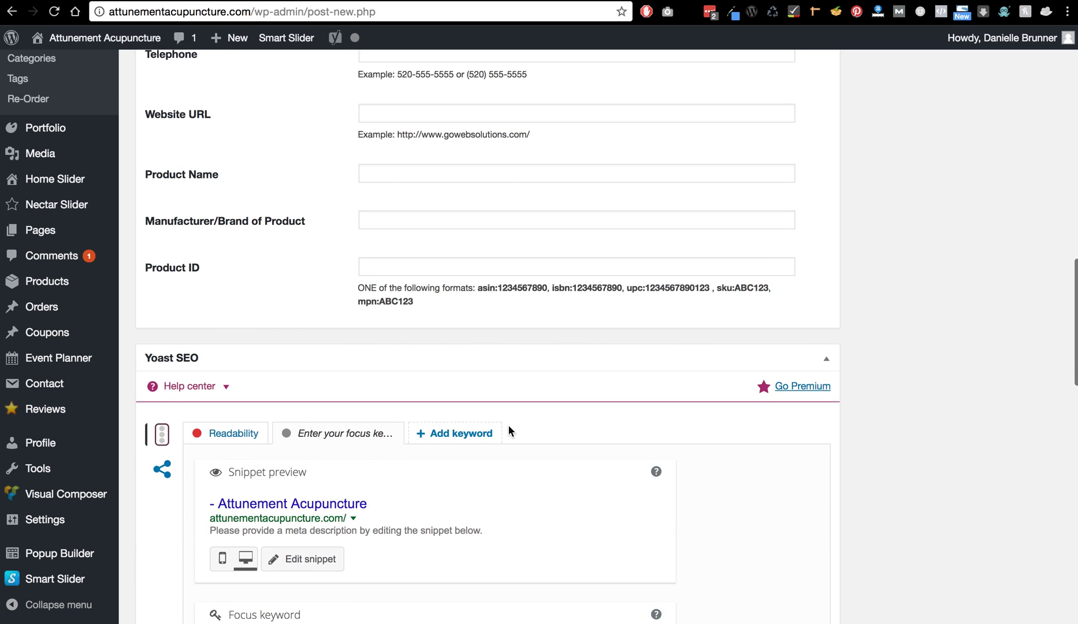
scroll(509, 432, "down", 3)
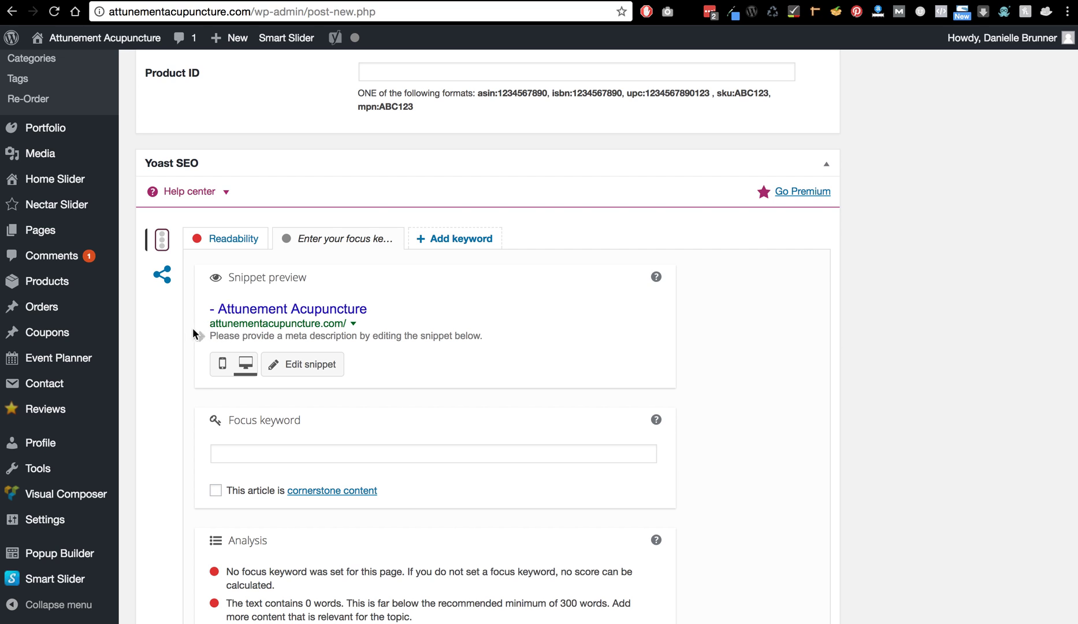
left_click(268, 456)
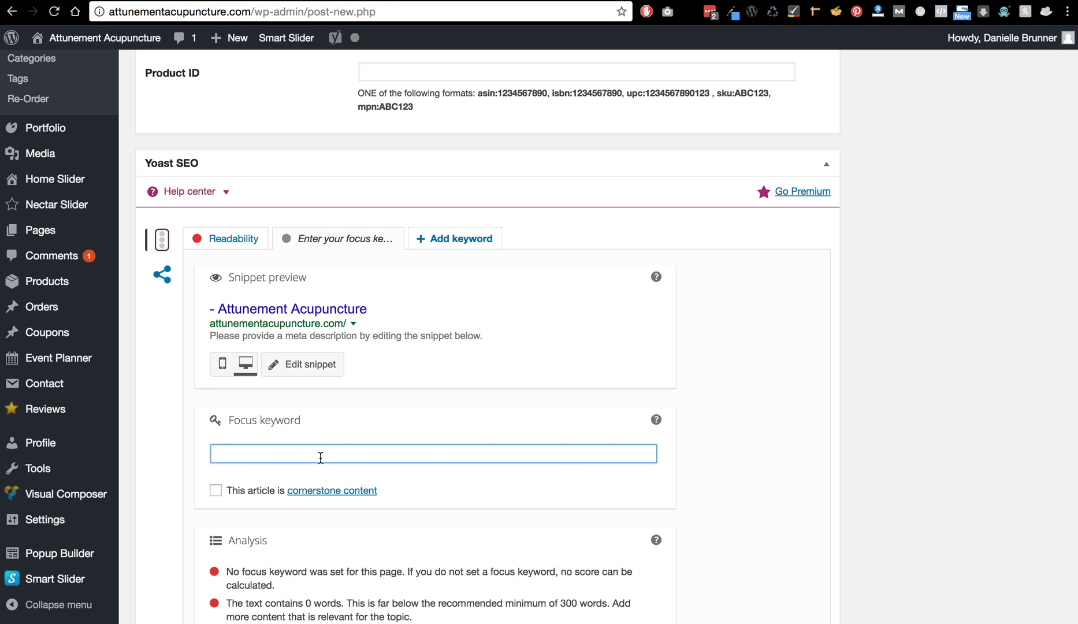
scroll(887, 263, "up", 1)
scroll(886, 264, "up", 12)
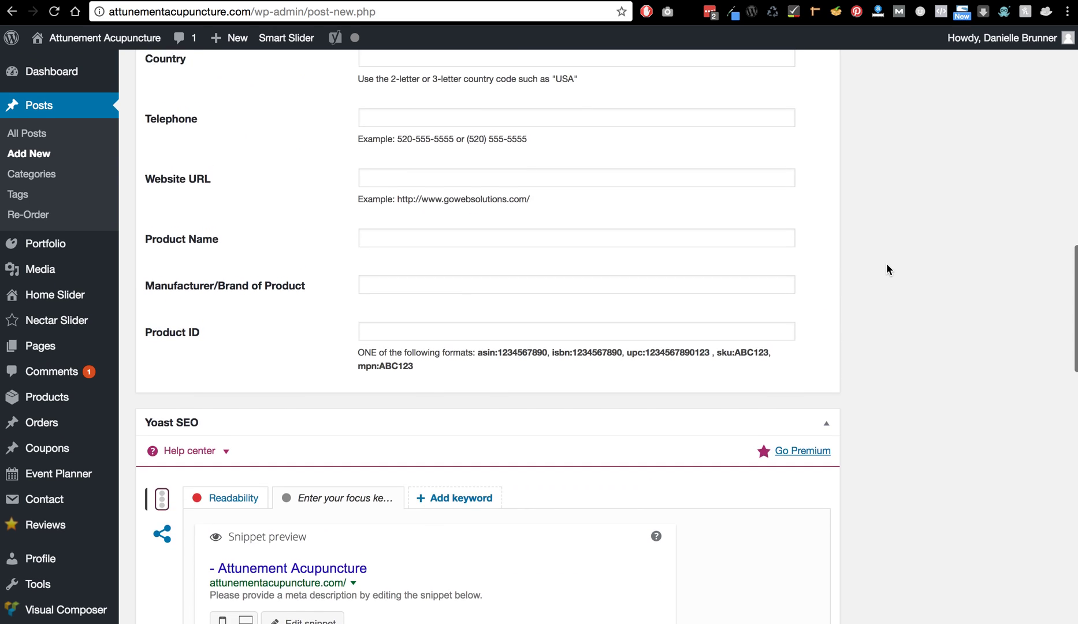
scroll(888, 265, "up", 5)
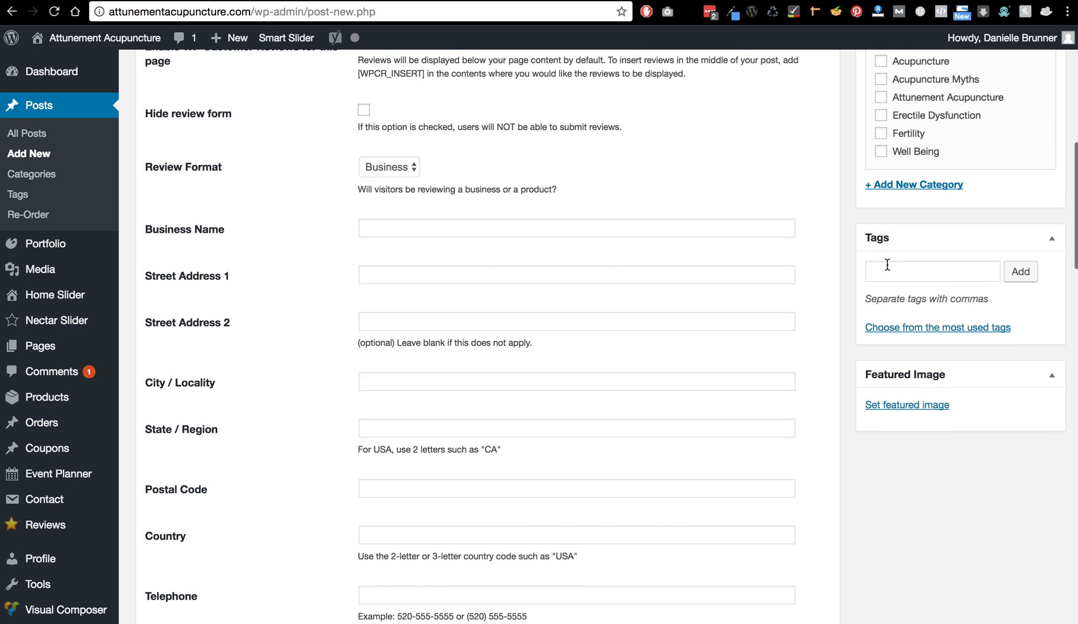
Step: Show the Most Used categories and the most used tags cloud for the new post
scroll(888, 270, "up", 1)
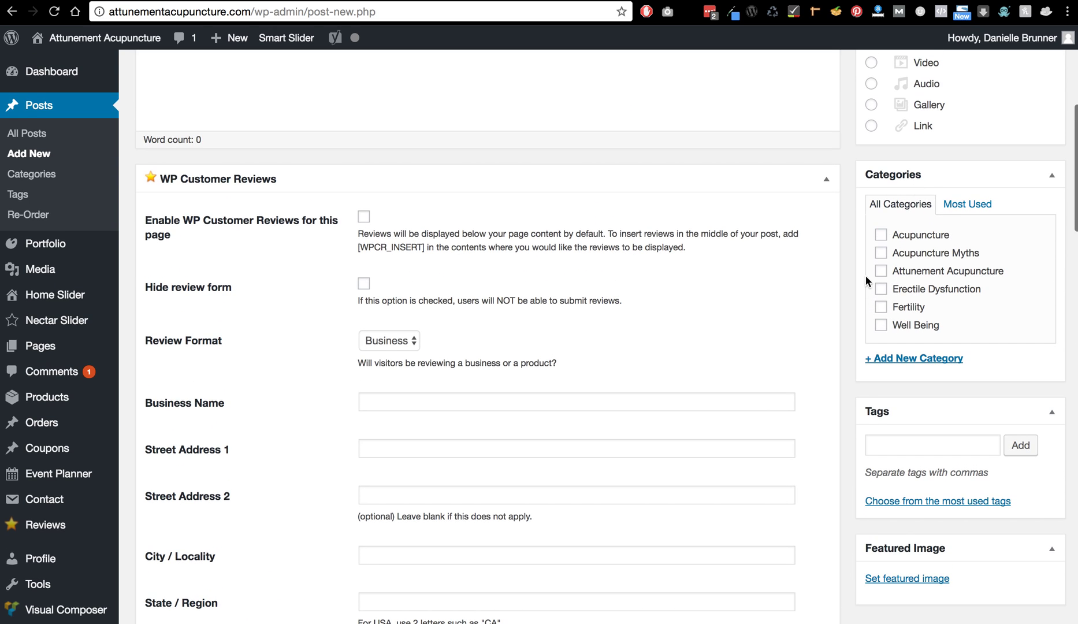
left_click(991, 206)
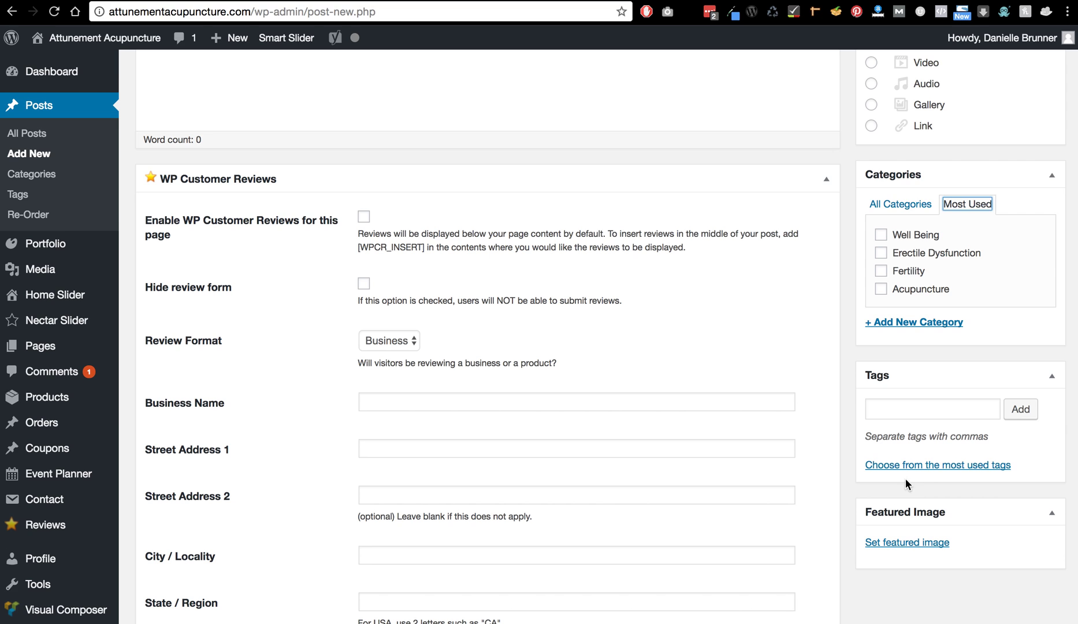
left_click(932, 469)
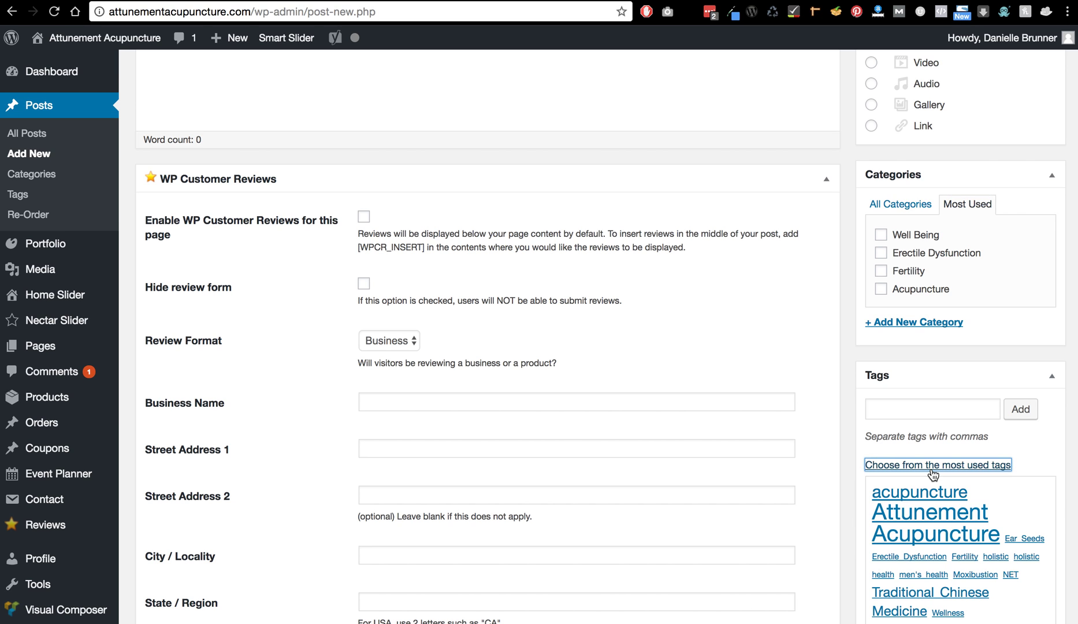
scroll(932, 470, "down", 5)
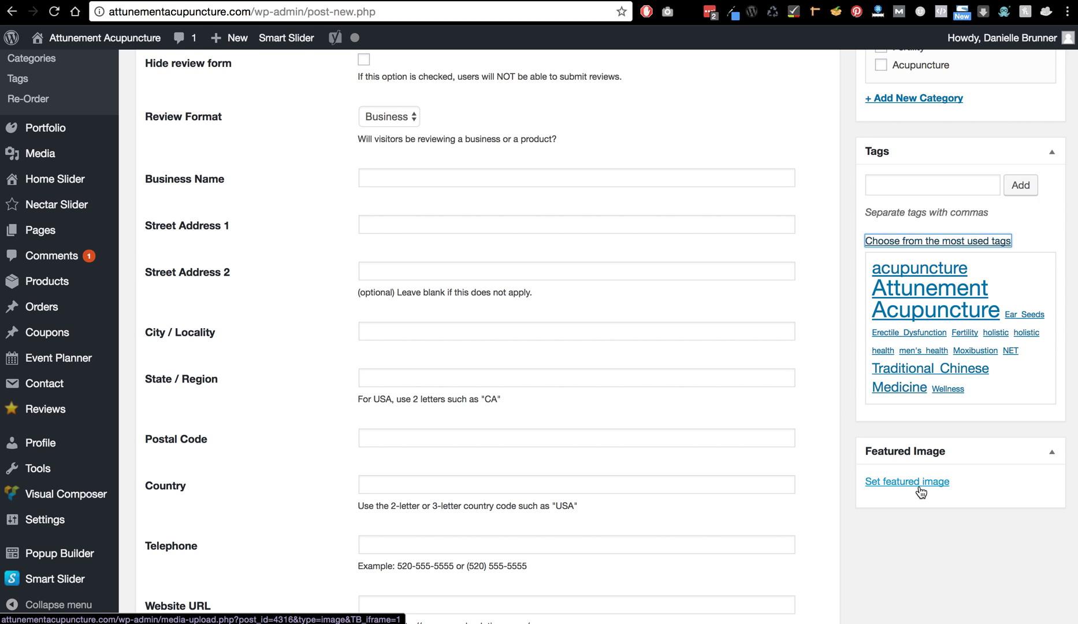
scroll(846, 272, "up", 5)
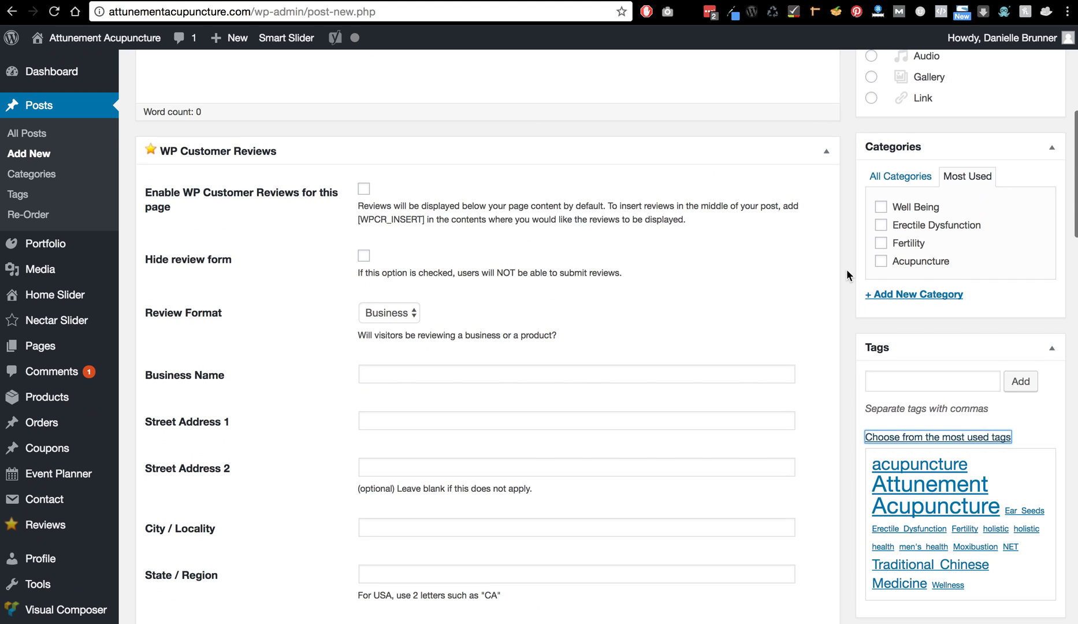
scroll(846, 269, "up", 9)
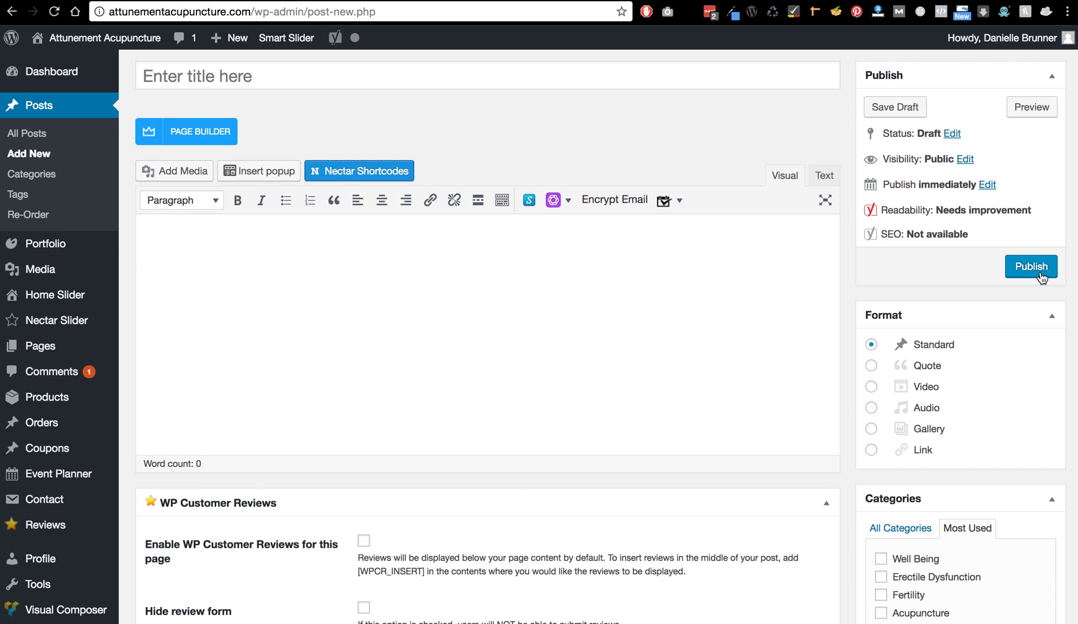
scroll(957, 251, "up", 1)
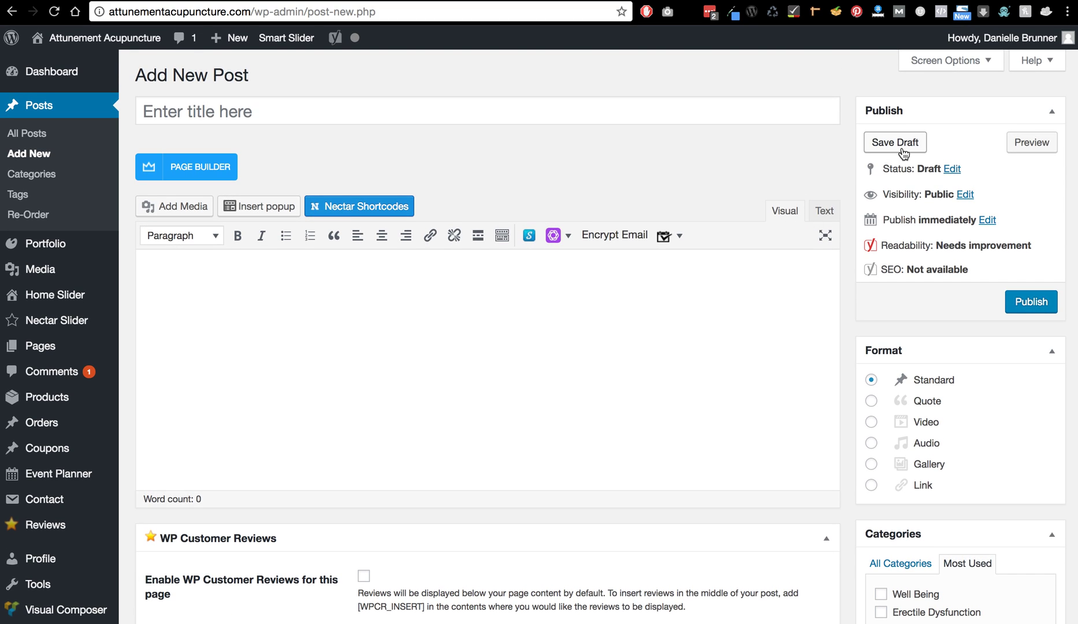
left_click(988, 220)
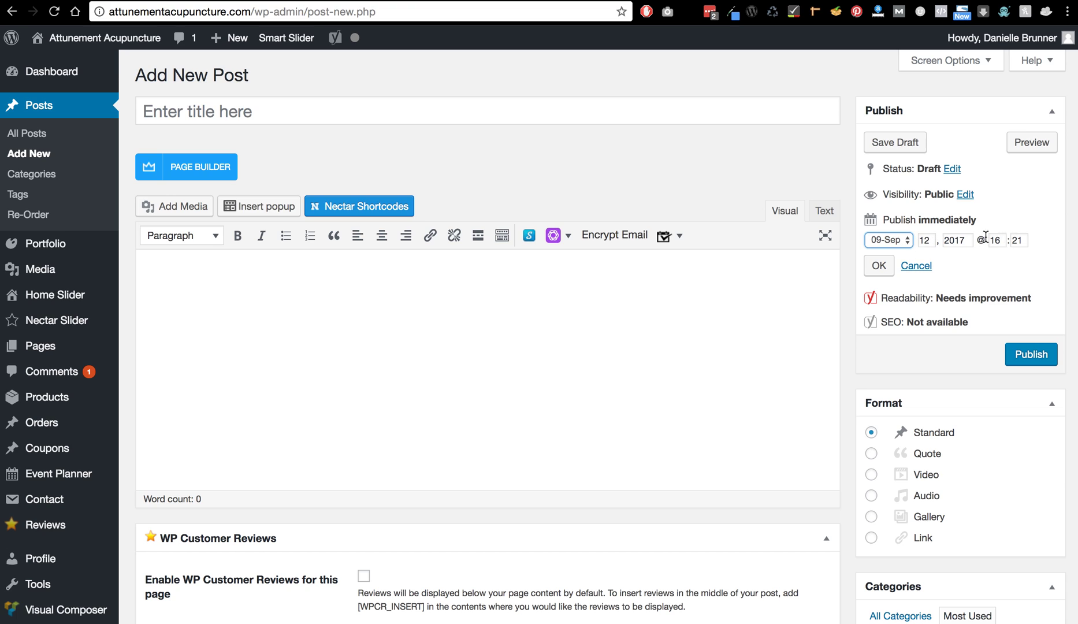
left_click(917, 266)
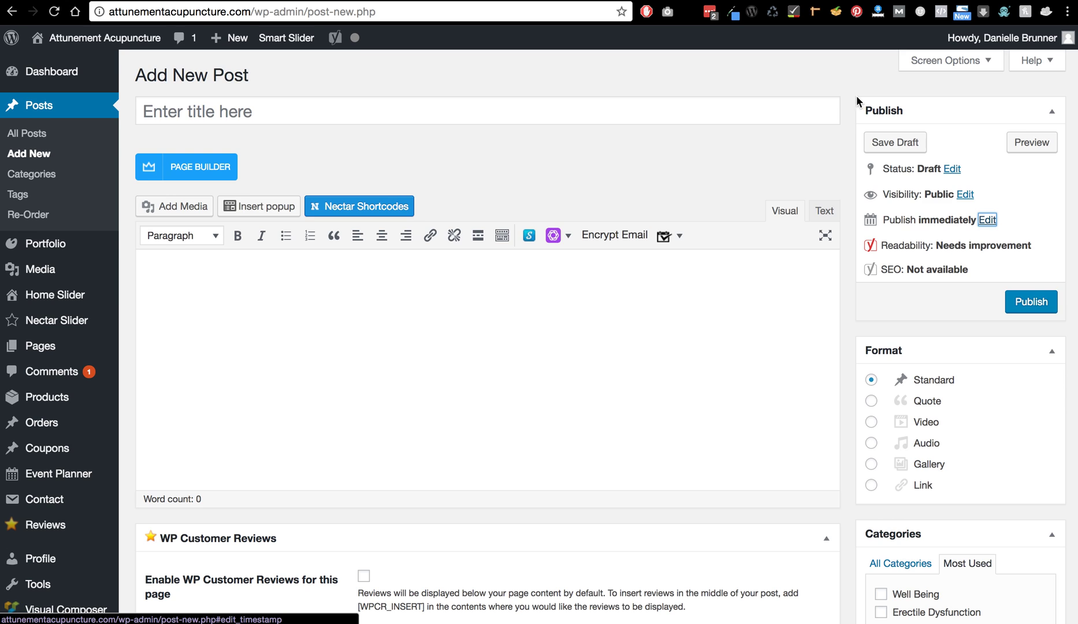
Step: Go back to the admin Dashboard from the left menu
left_click(56, 81)
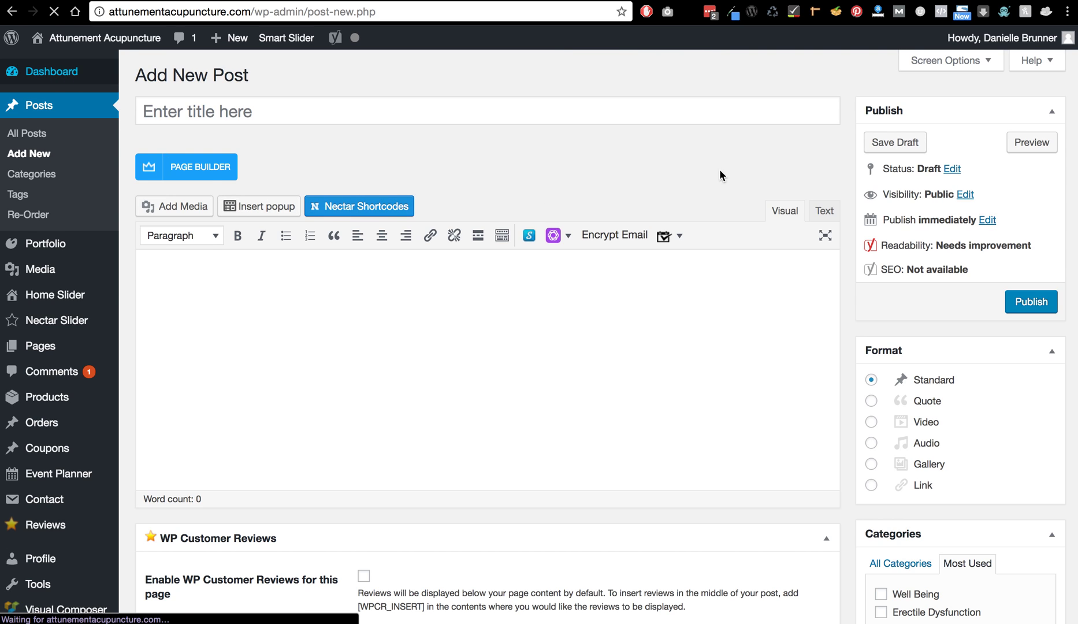